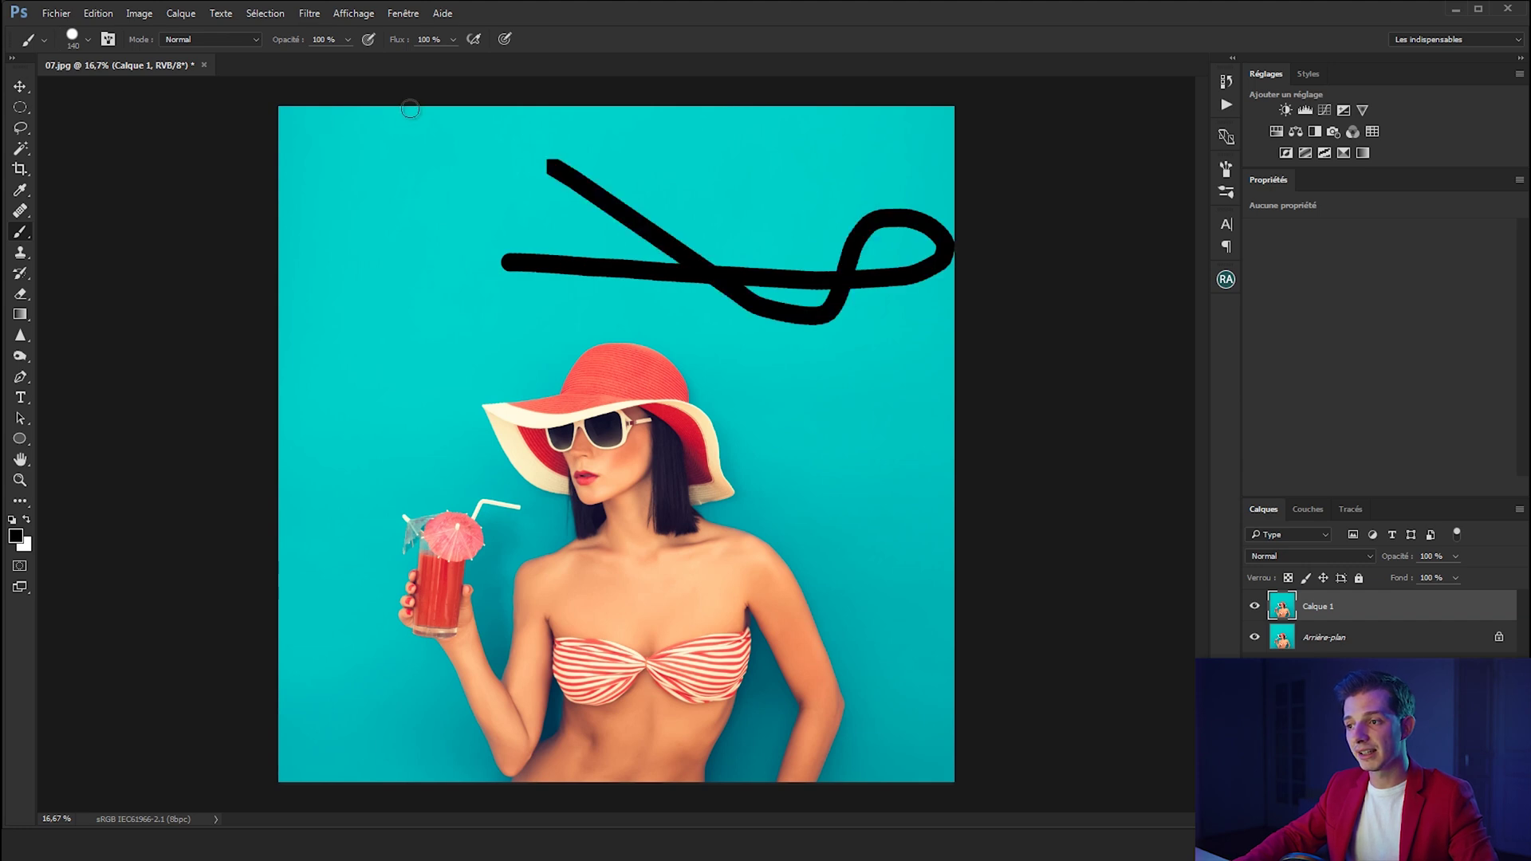
Duplicate Calque 1, paint three short black brush strokes on the turquoise background beside the hat, and duplicate the painted layer.
left_click(1255, 608)
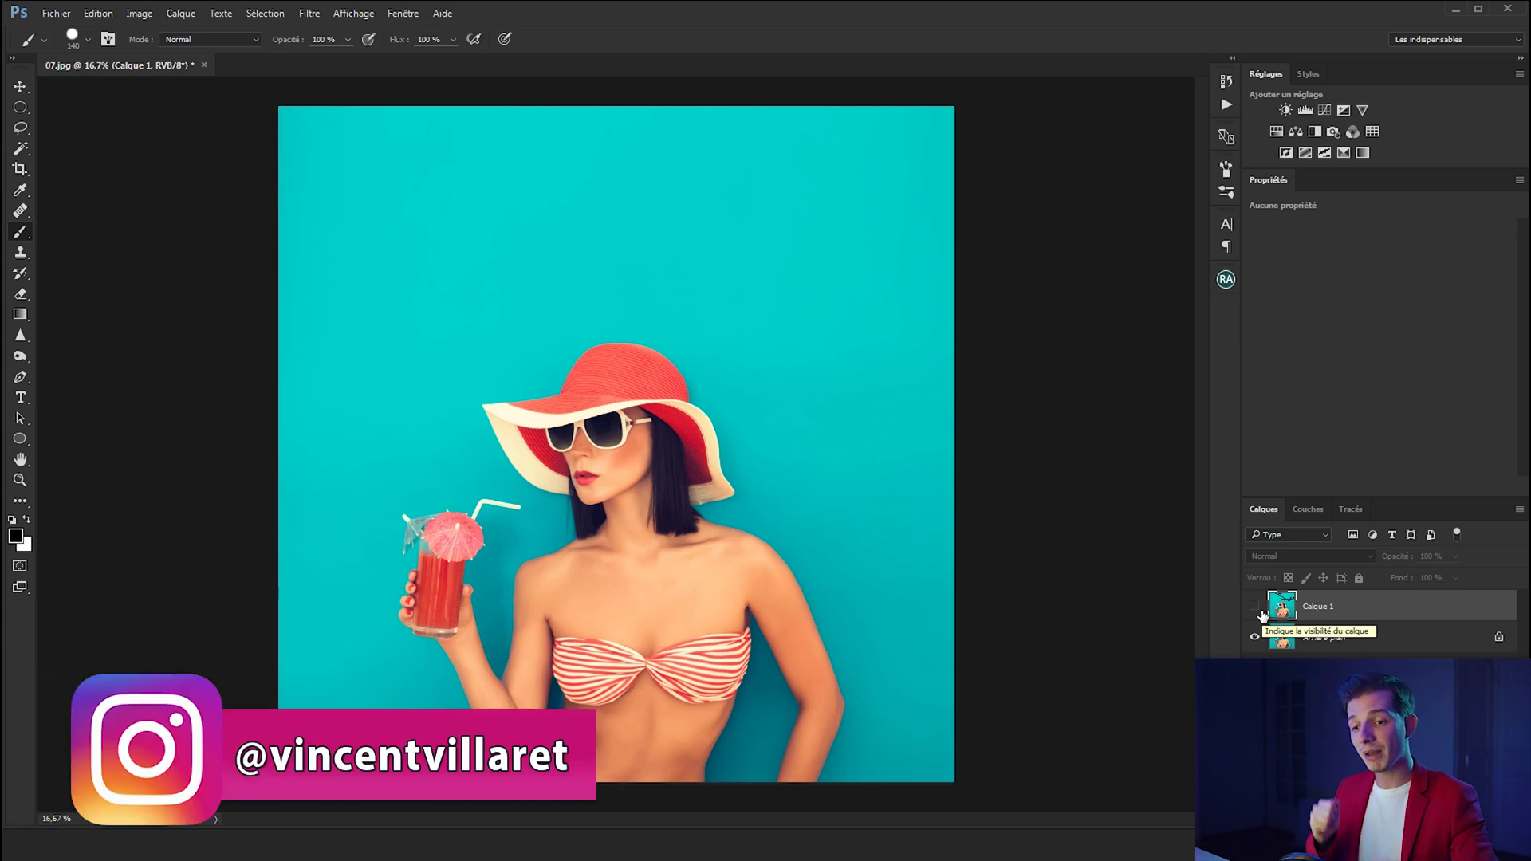
left_click(1255, 608)
key("ctrl+j")
left_click_drag(317, 253, 380, 297)
left_click_drag(391, 204, 411, 243)
left_click(416, 341)
key("ctrl+j")
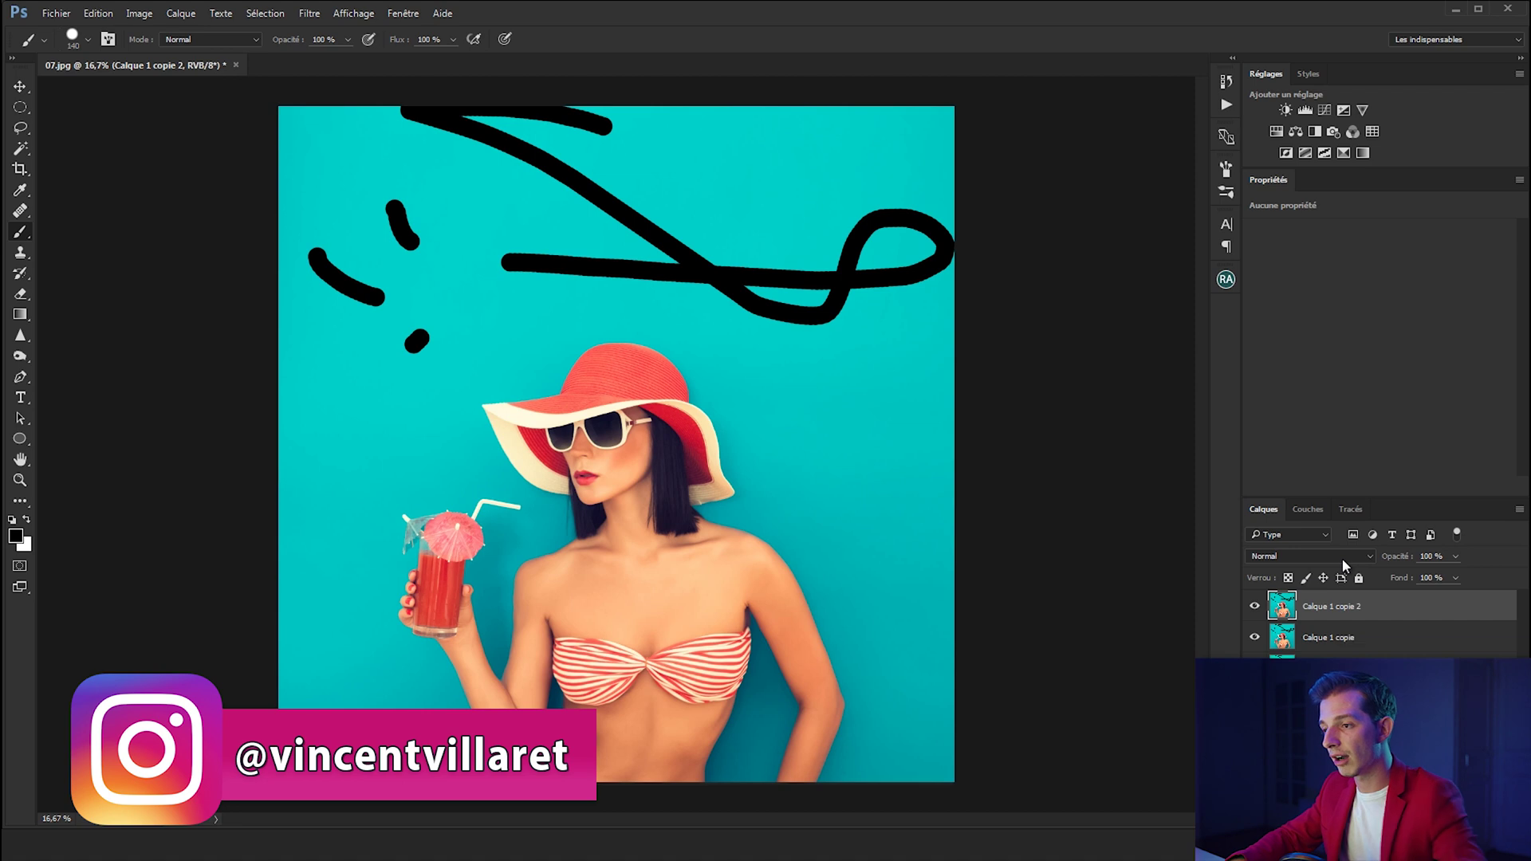
Paint another black stroke in the background beside the woman's shoulder, and hide both copies of Calque 1.
left_click_drag(850, 424, 760, 452)
left_click(1255, 607)
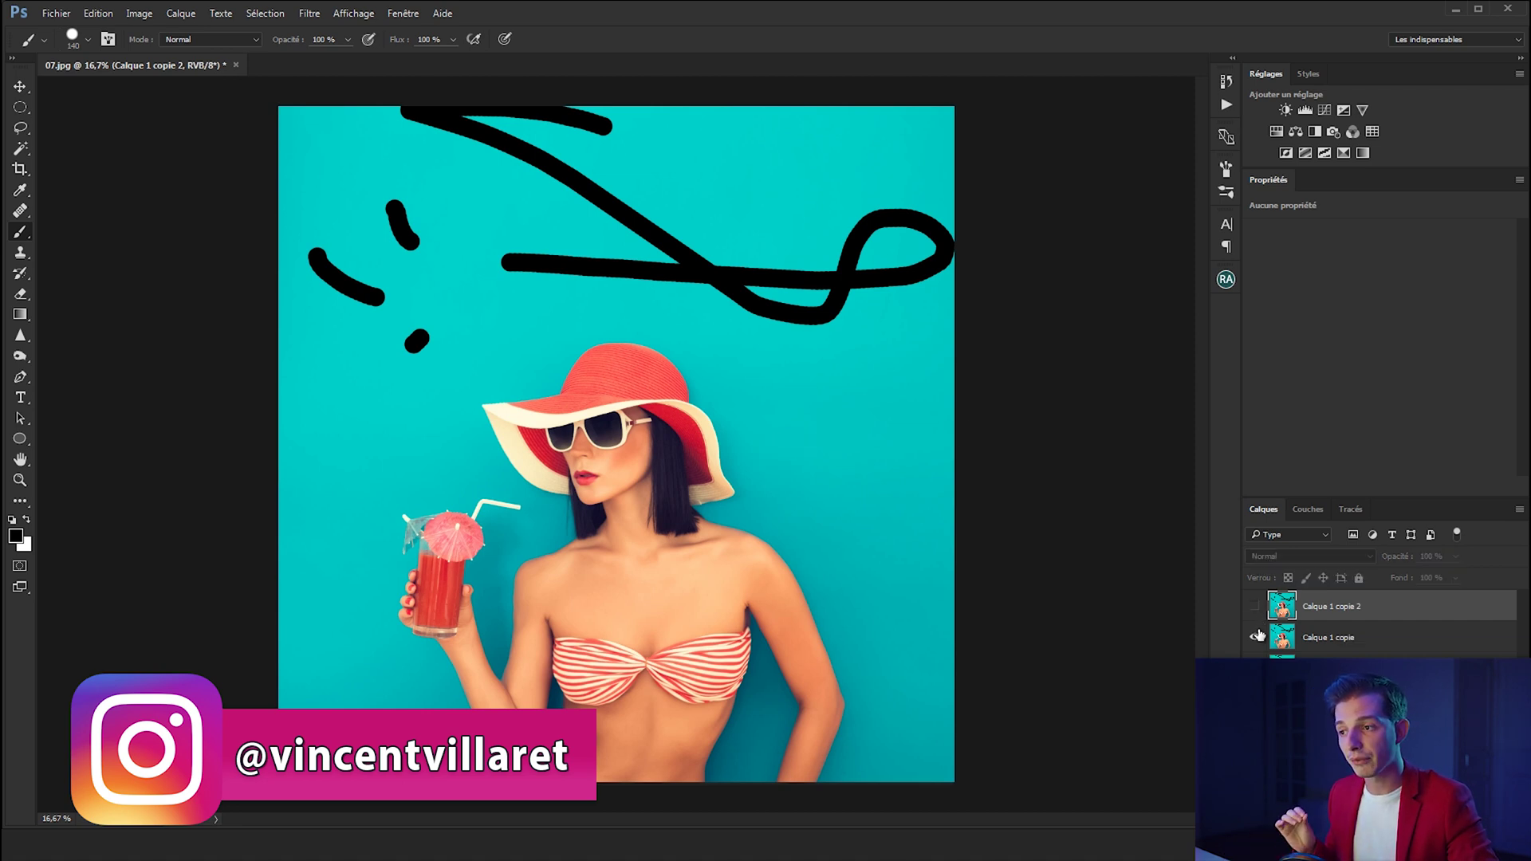
left_click(1256, 639)
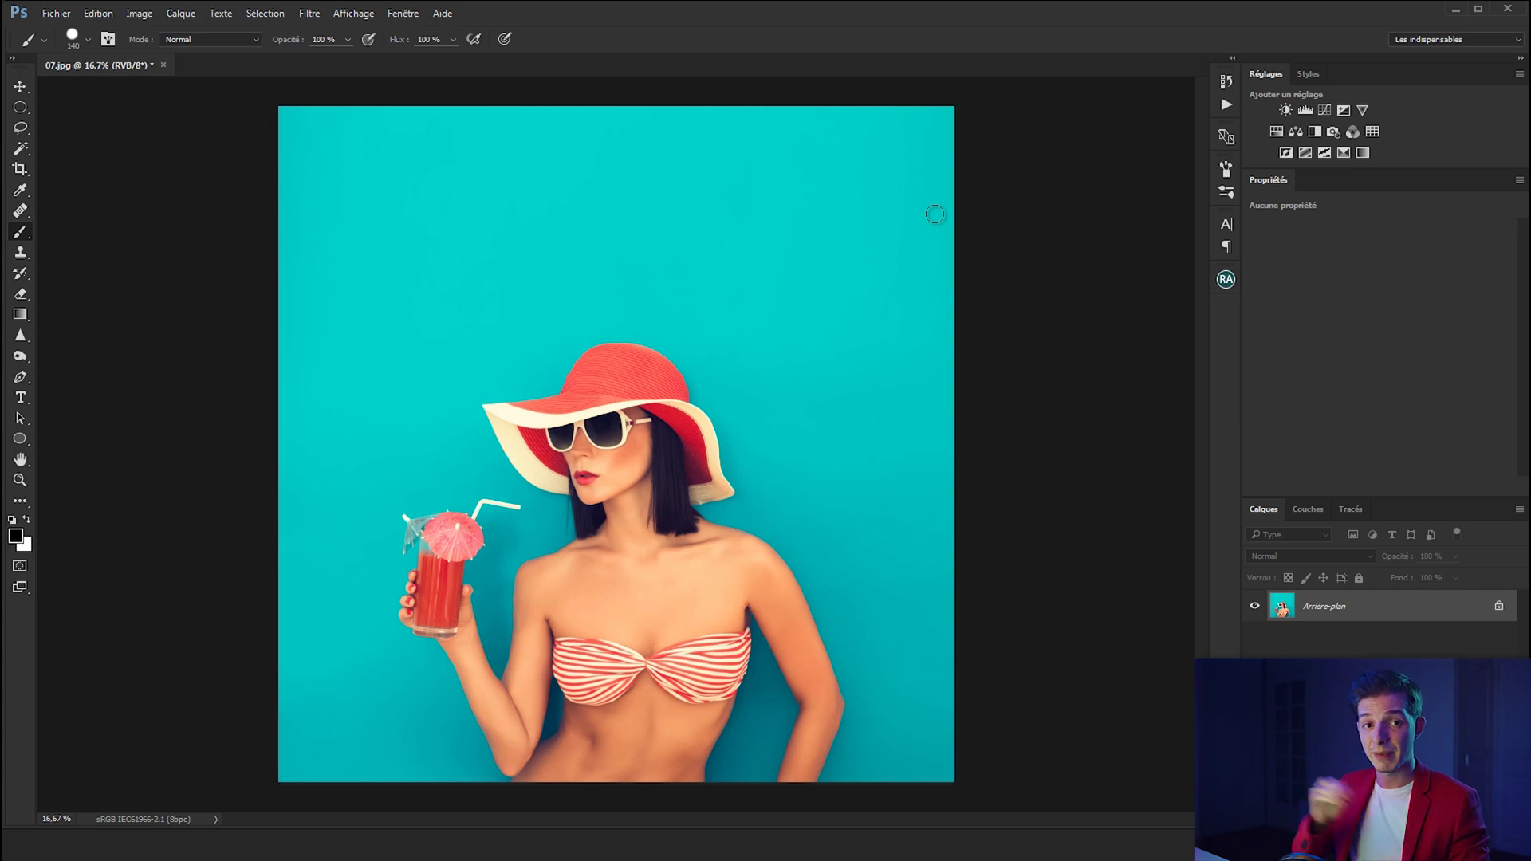
Duplicate the background layer and open the duplicate in the Camera Raw filter.
key("ctrl+j")
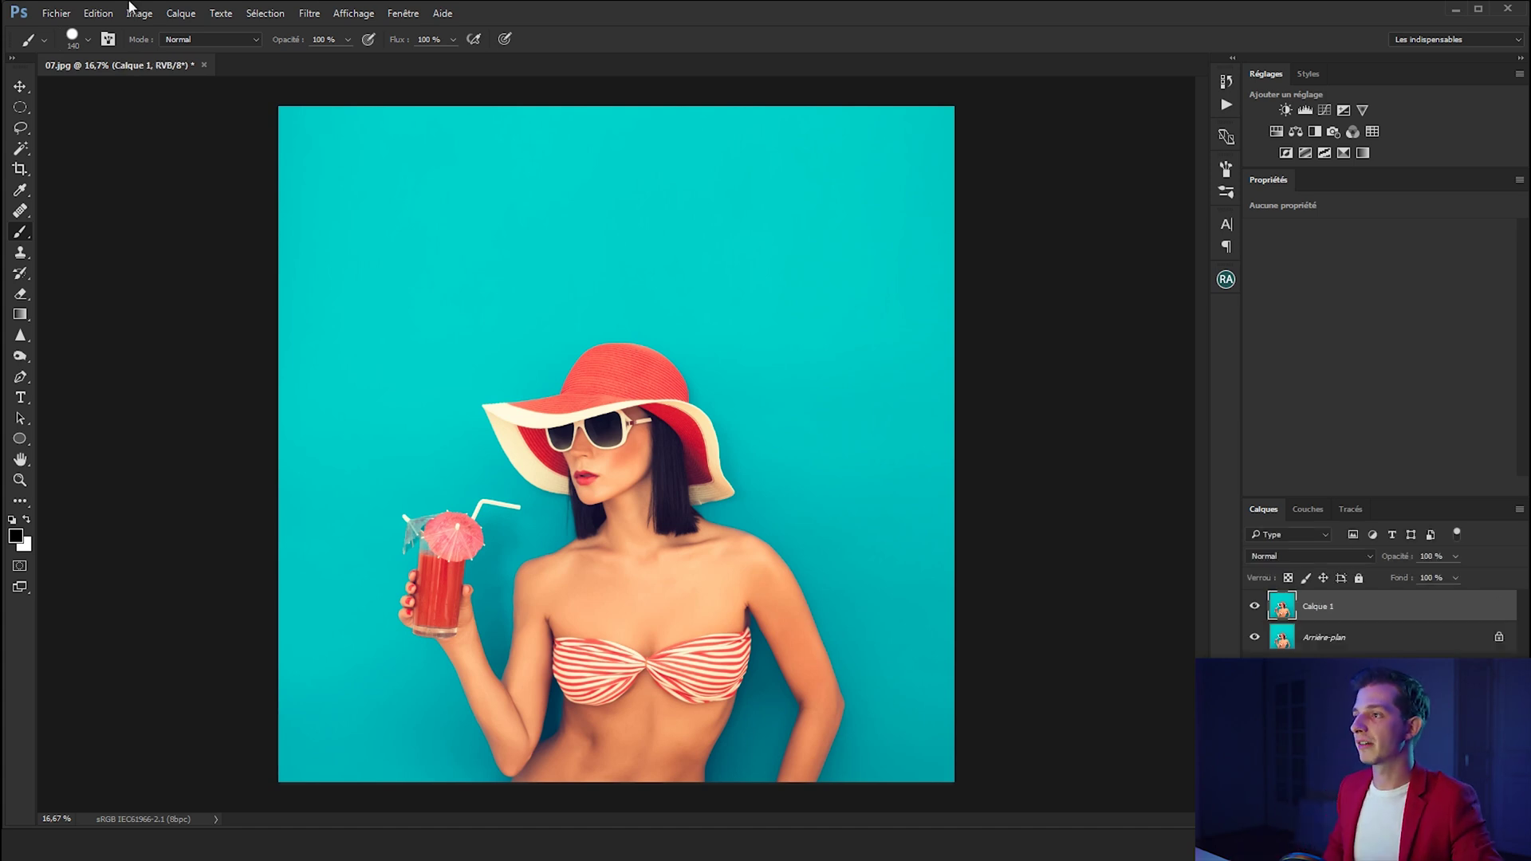
left_click(308, 13)
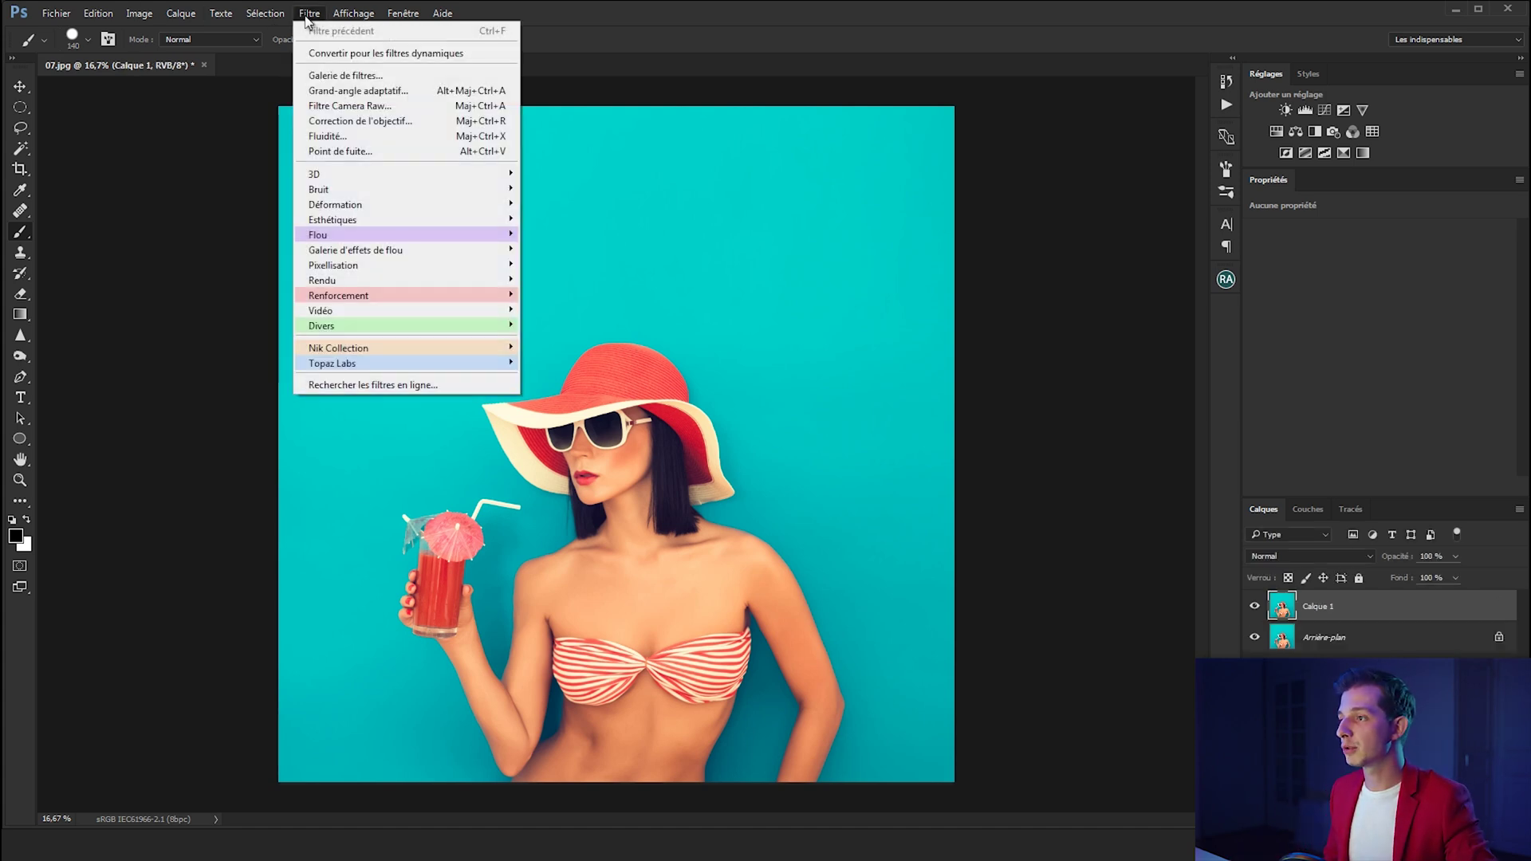
left_click(318, 105)
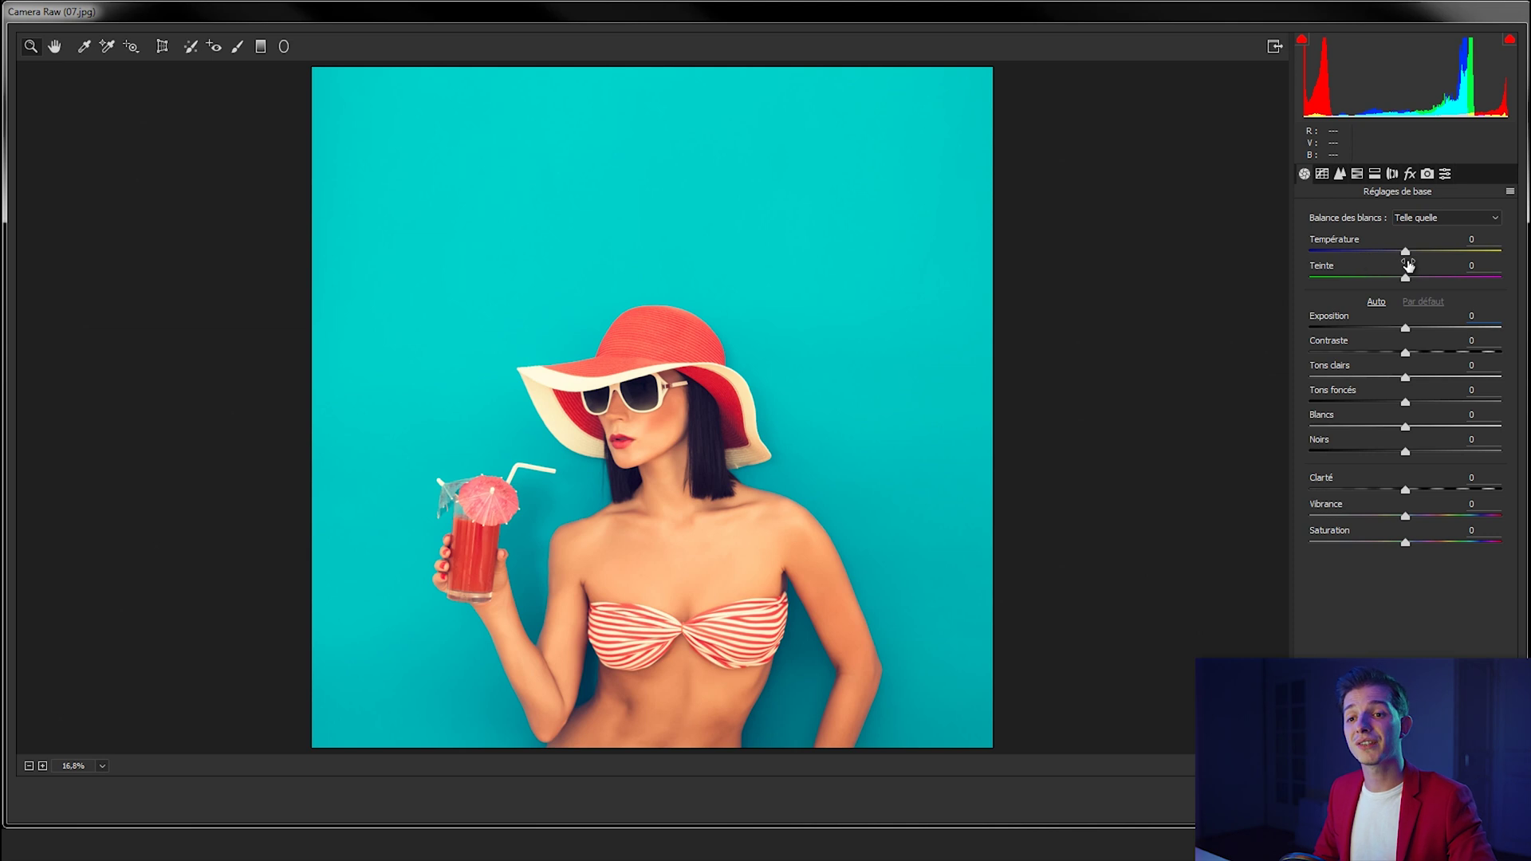
Try Température at +44 and Exposition at +0,90, resetting each one to zero.
left_click_drag(1406, 254, 1446, 256)
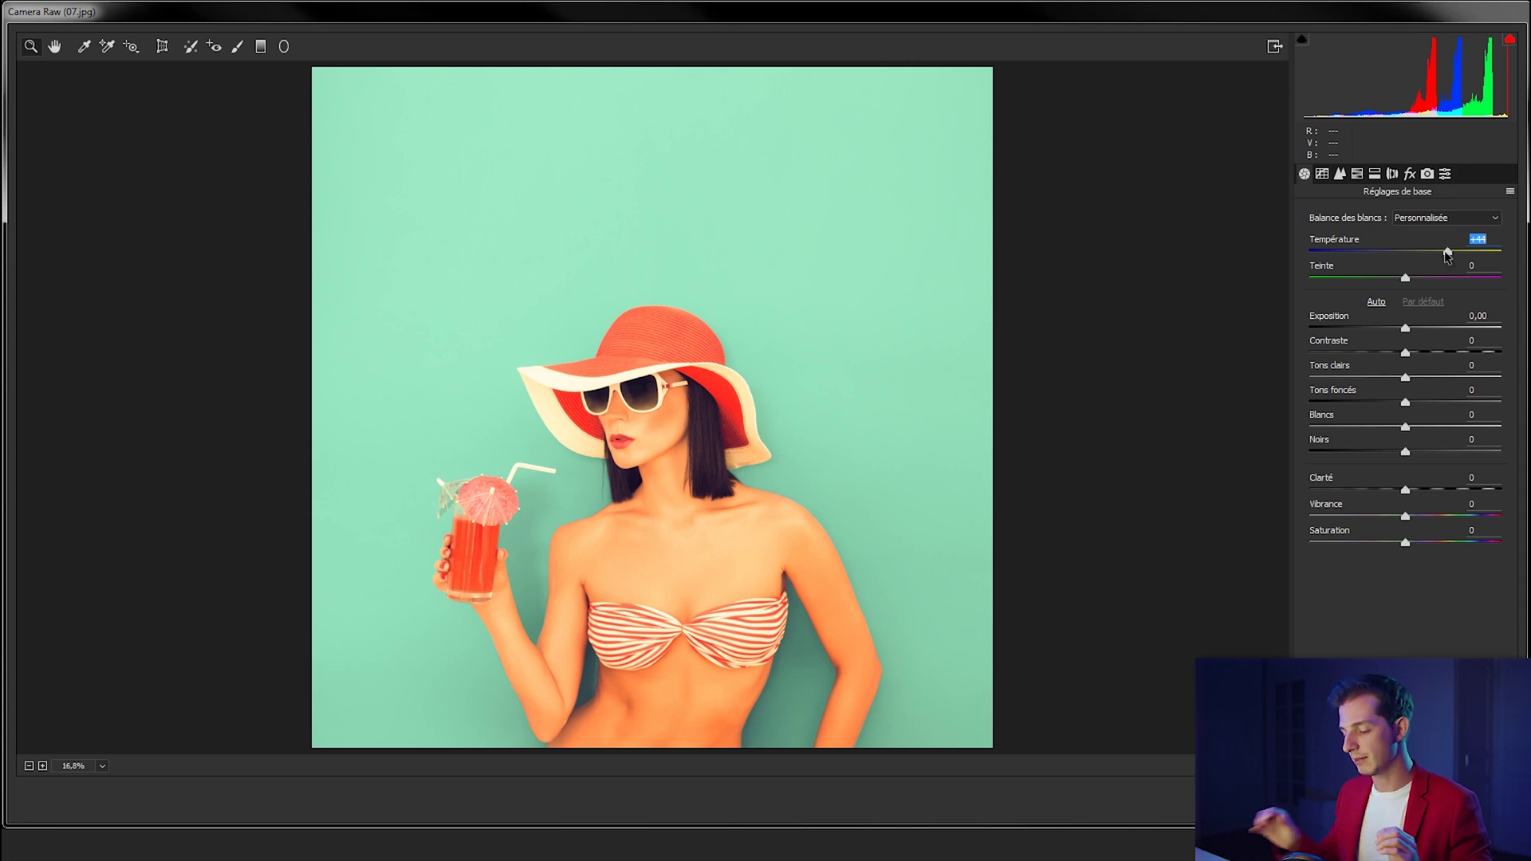
double_click(1447, 253)
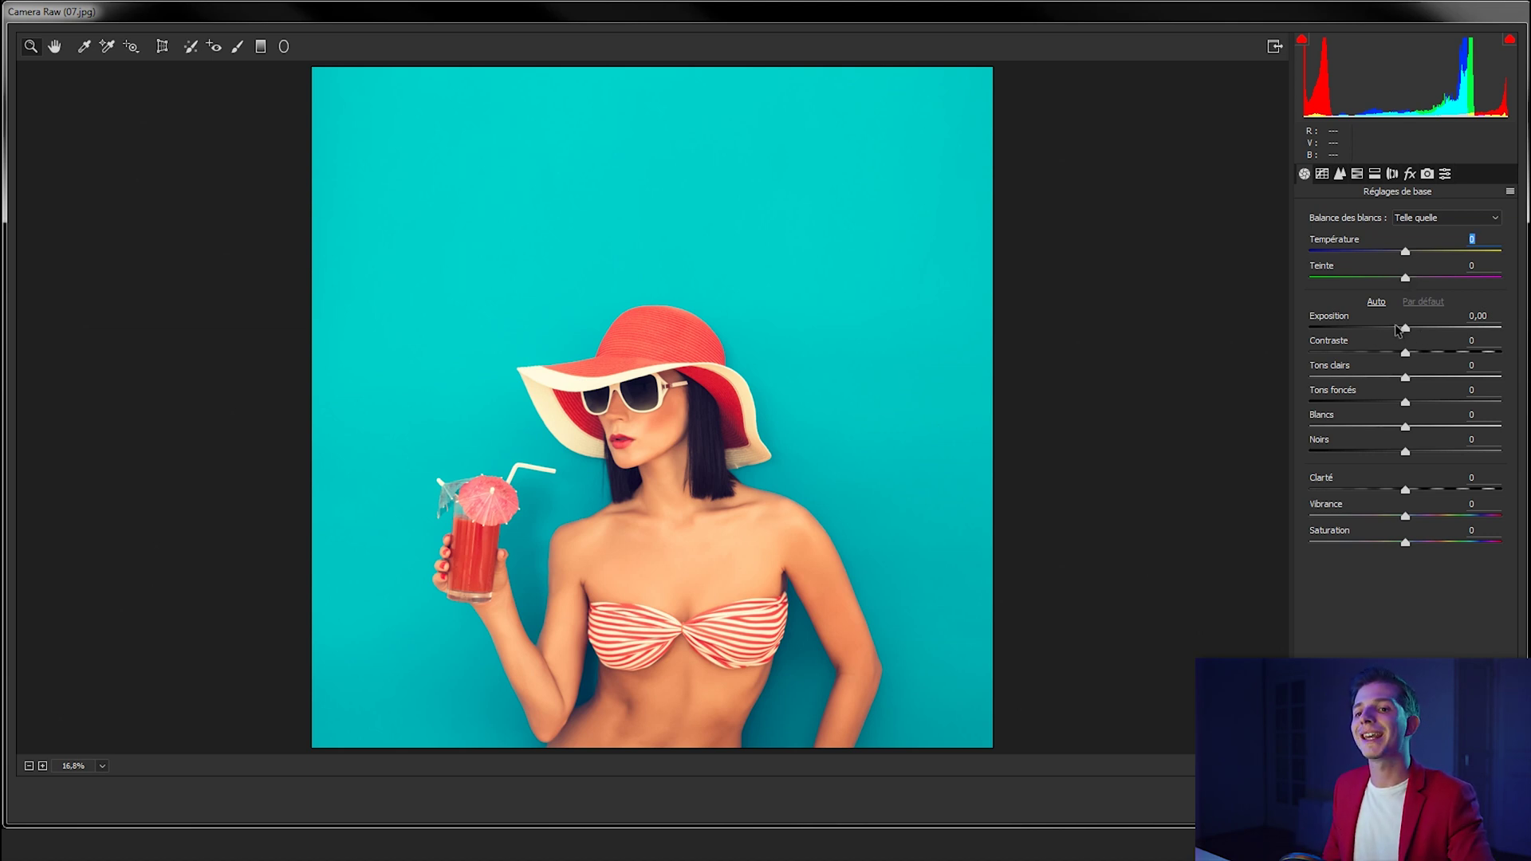
left_click_drag(1401, 333, 1423, 327)
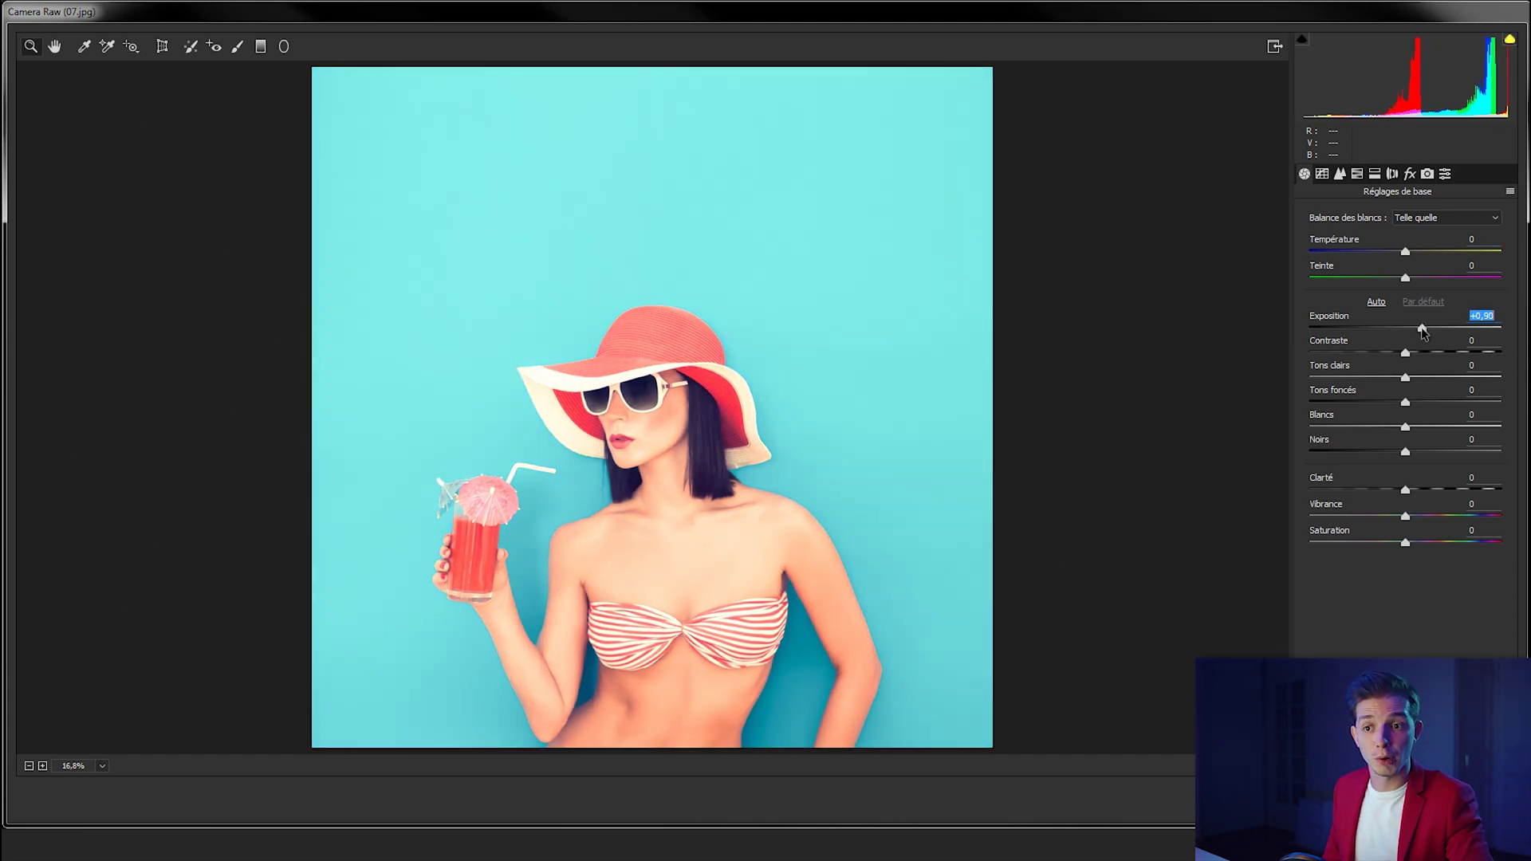
double_click(1422, 326)
Try Contraste at +7 and Tons clairs at -62, resetting each one to zero.
left_click(1405, 354)
left_click_drag(1405, 354, 1412, 355)
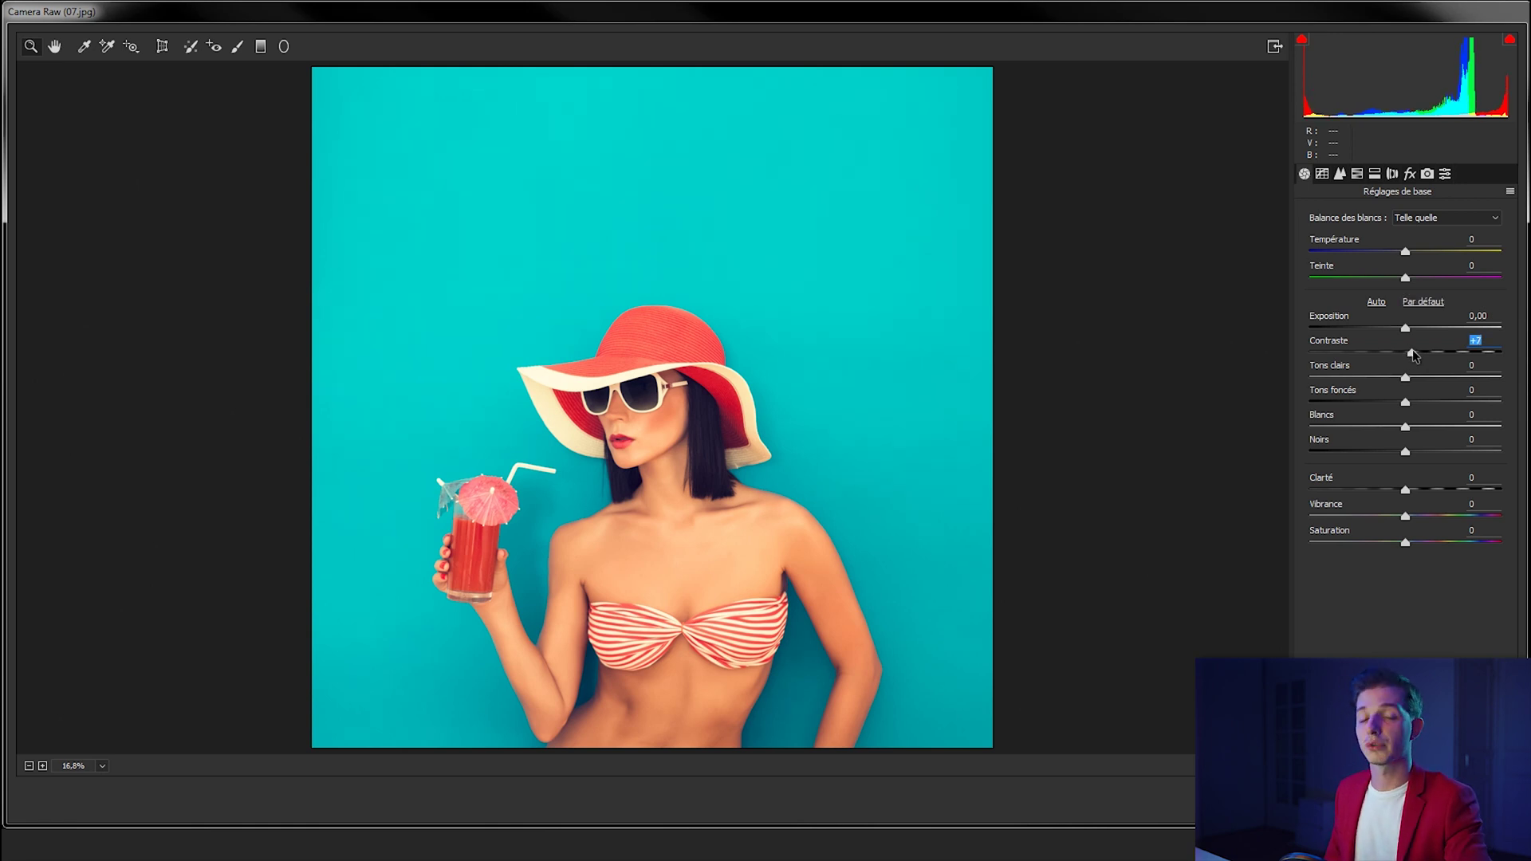
double_click(1413, 352)
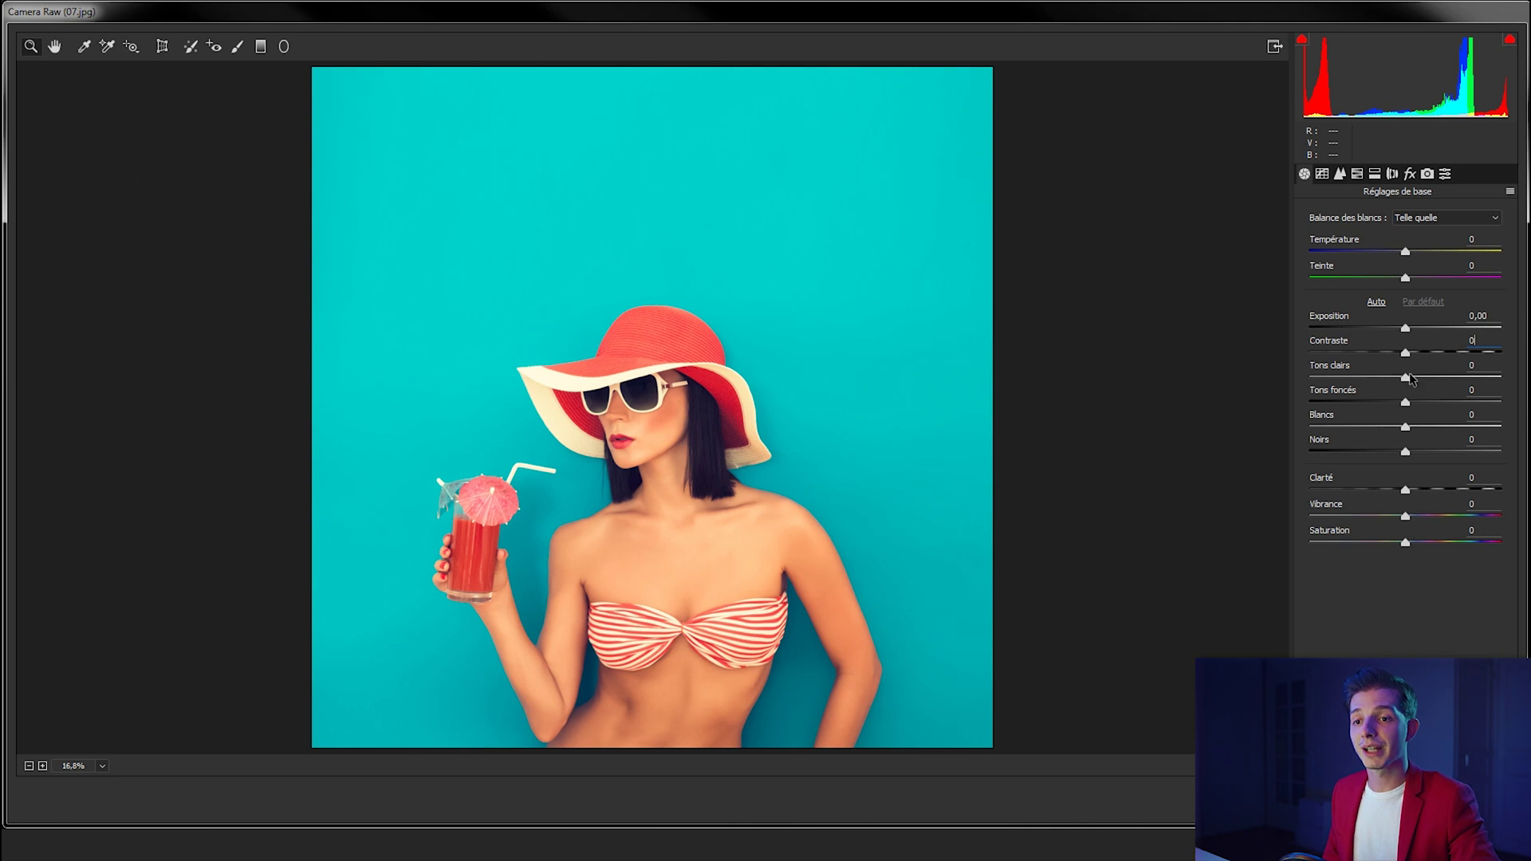
left_click_drag(1406, 377, 1346, 379)
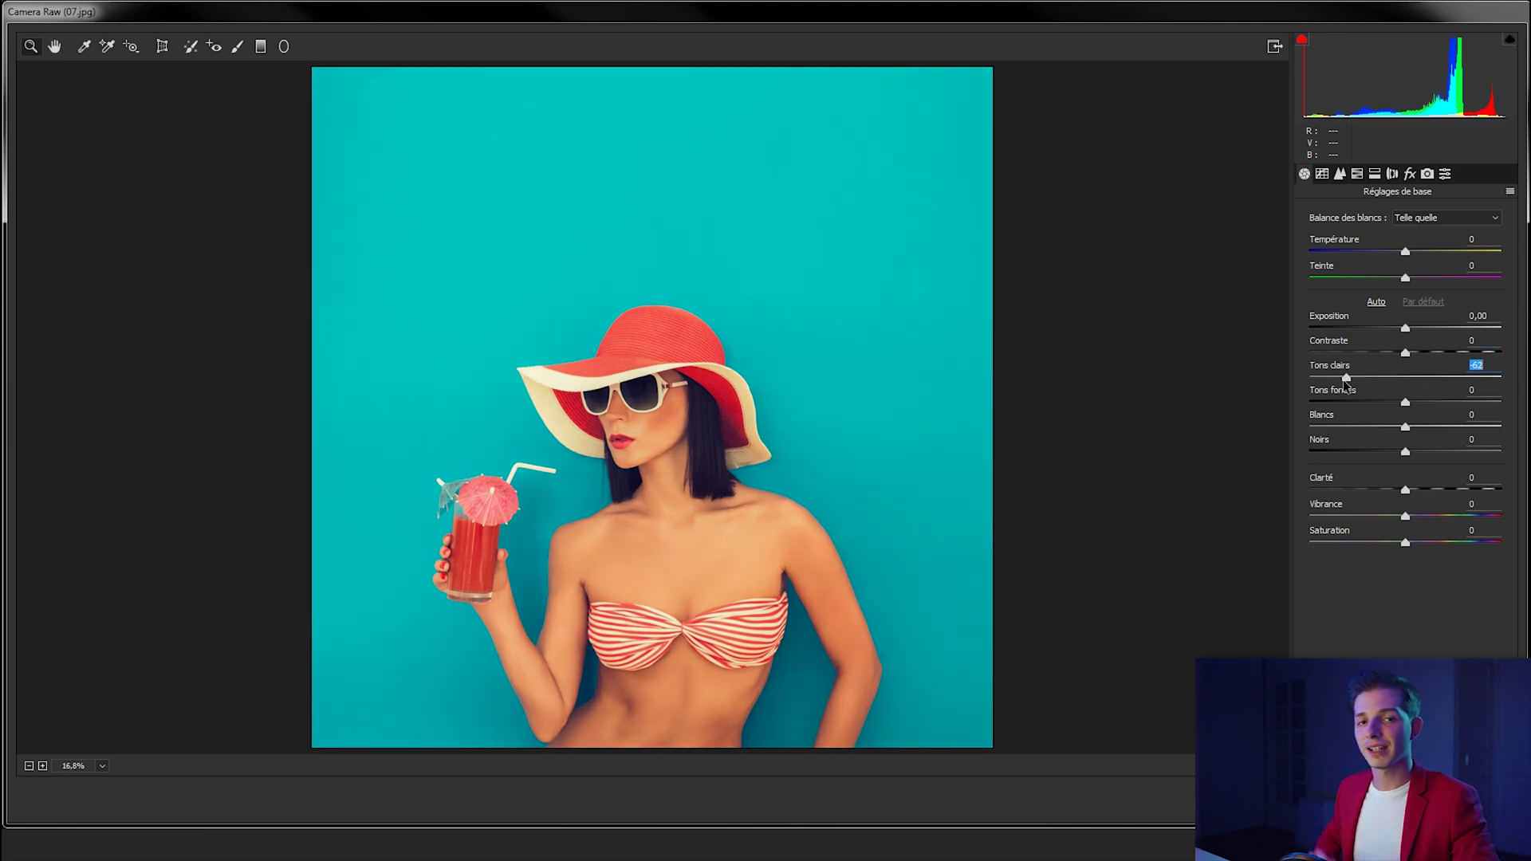
double_click(1346, 378)
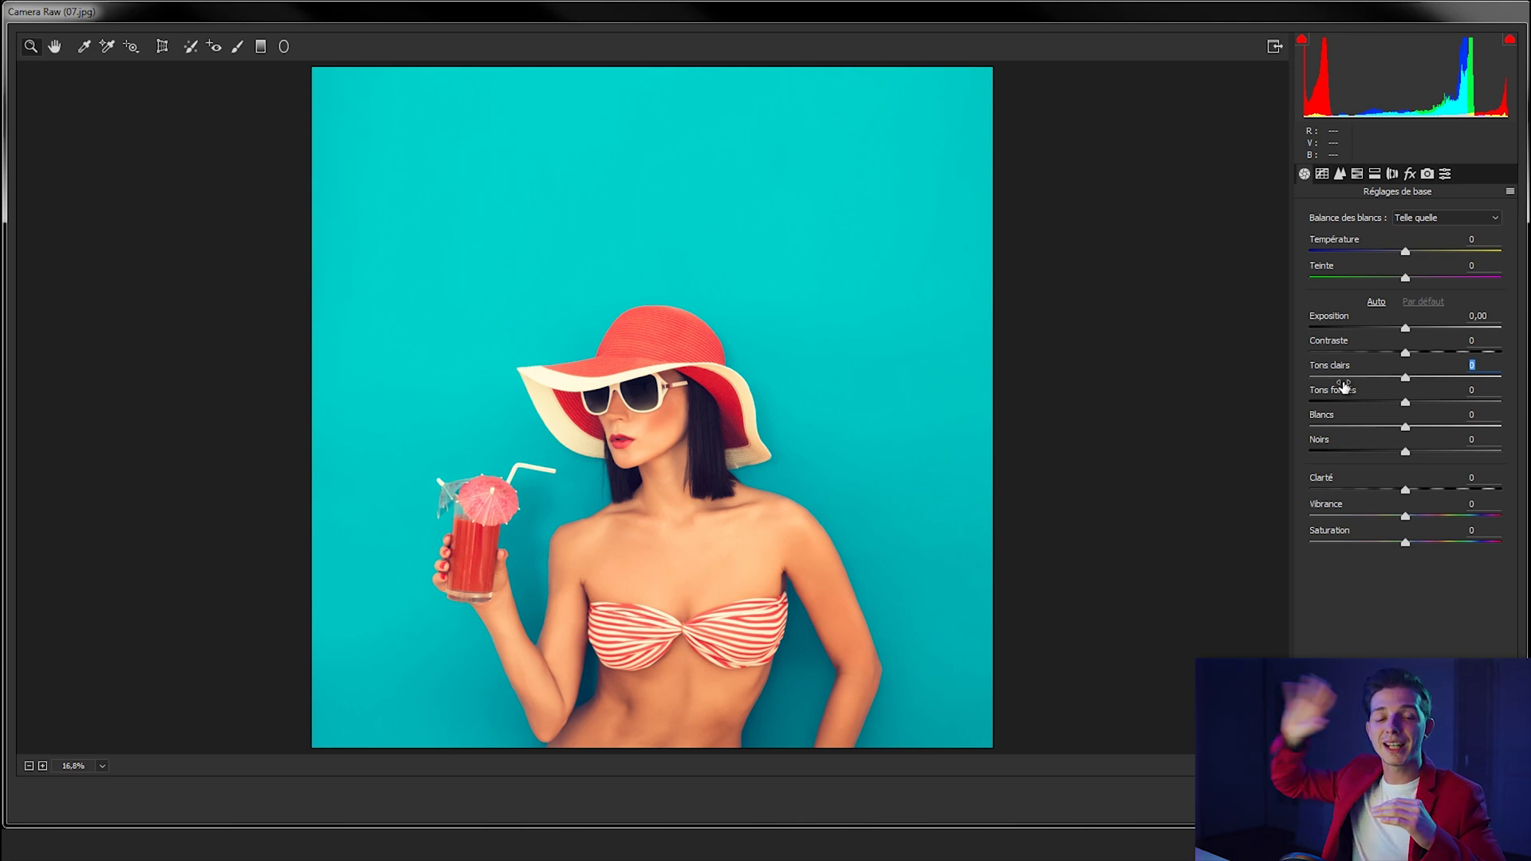
Try Tons foncés at +77 and reset it to zero.
left_click_drag(1409, 403, 1479, 406)
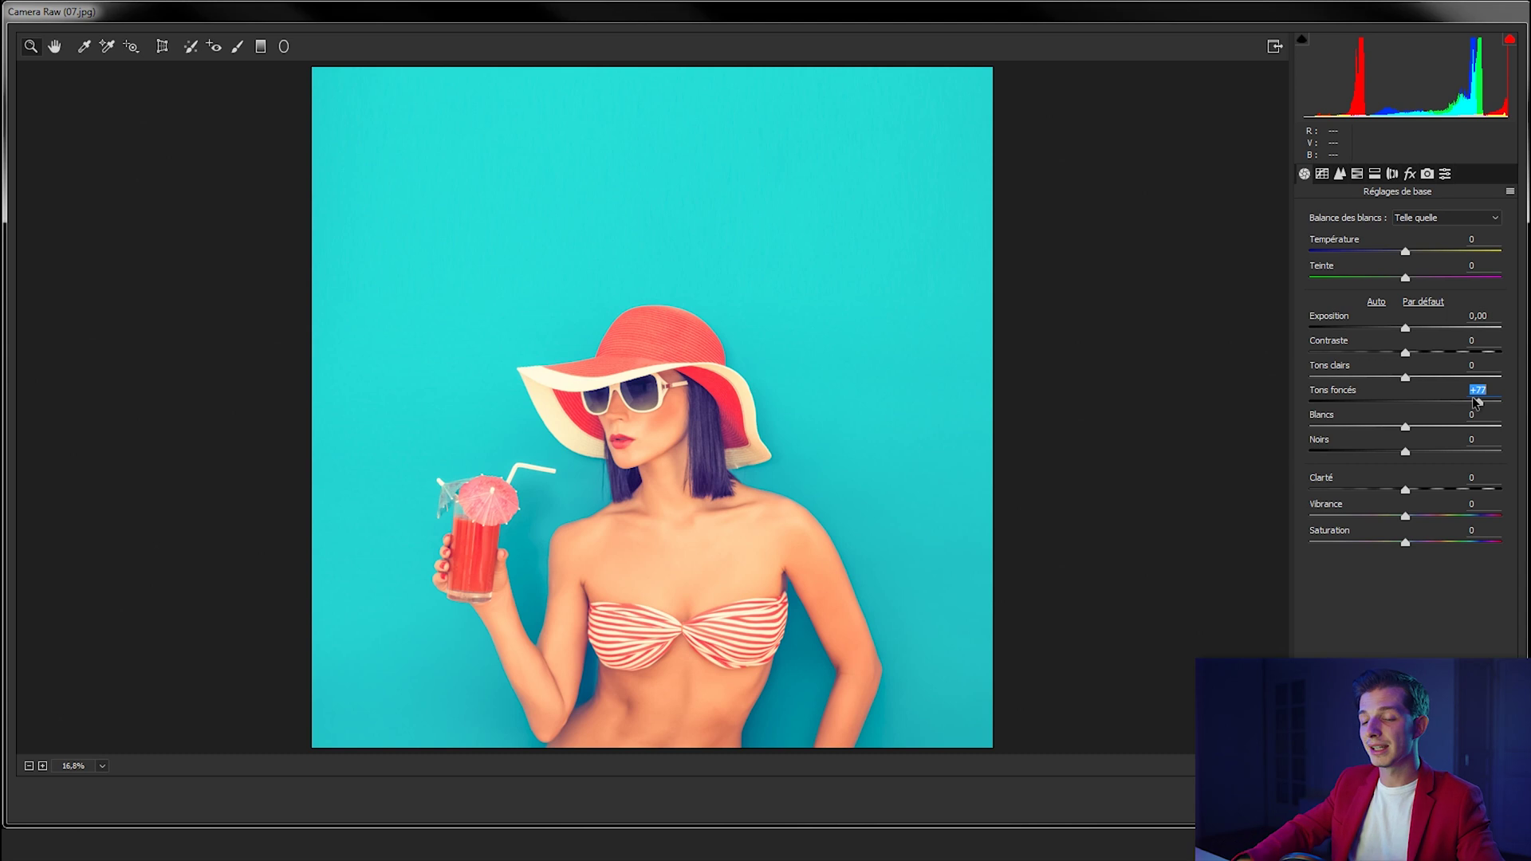
double_click(1476, 403)
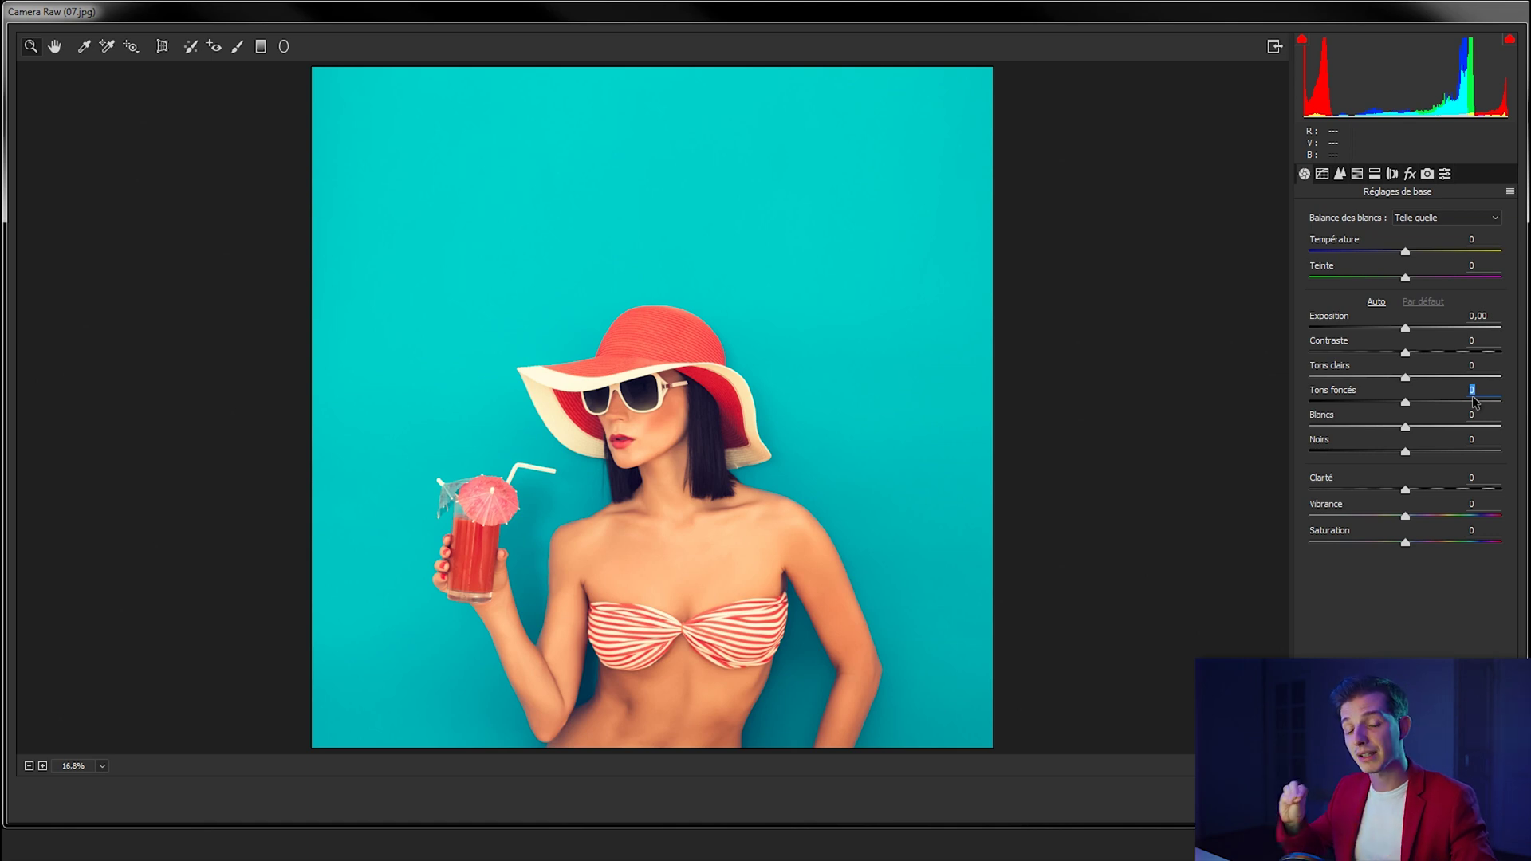
mouse_move(1416, 490)
left_mouse_down()
mouse_move(1466, 492)
mouse_move(1411, 491)
mouse_move(1412, 517)
left_mouse_up()
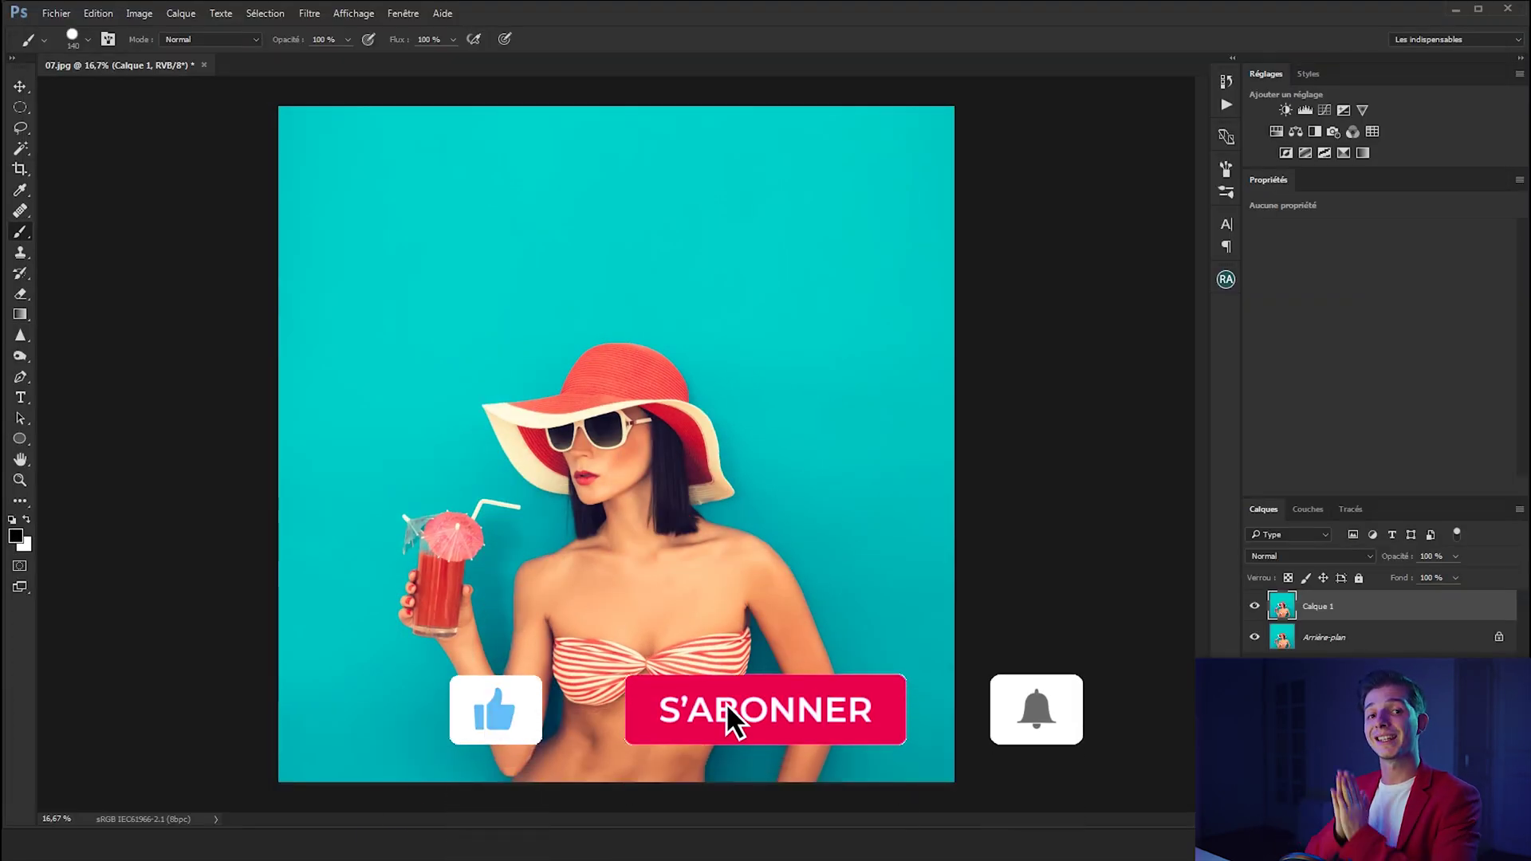
Add a Luminosité/Contraste adjustment layer above Calque 1 with Contraste set to 5.
key("v")
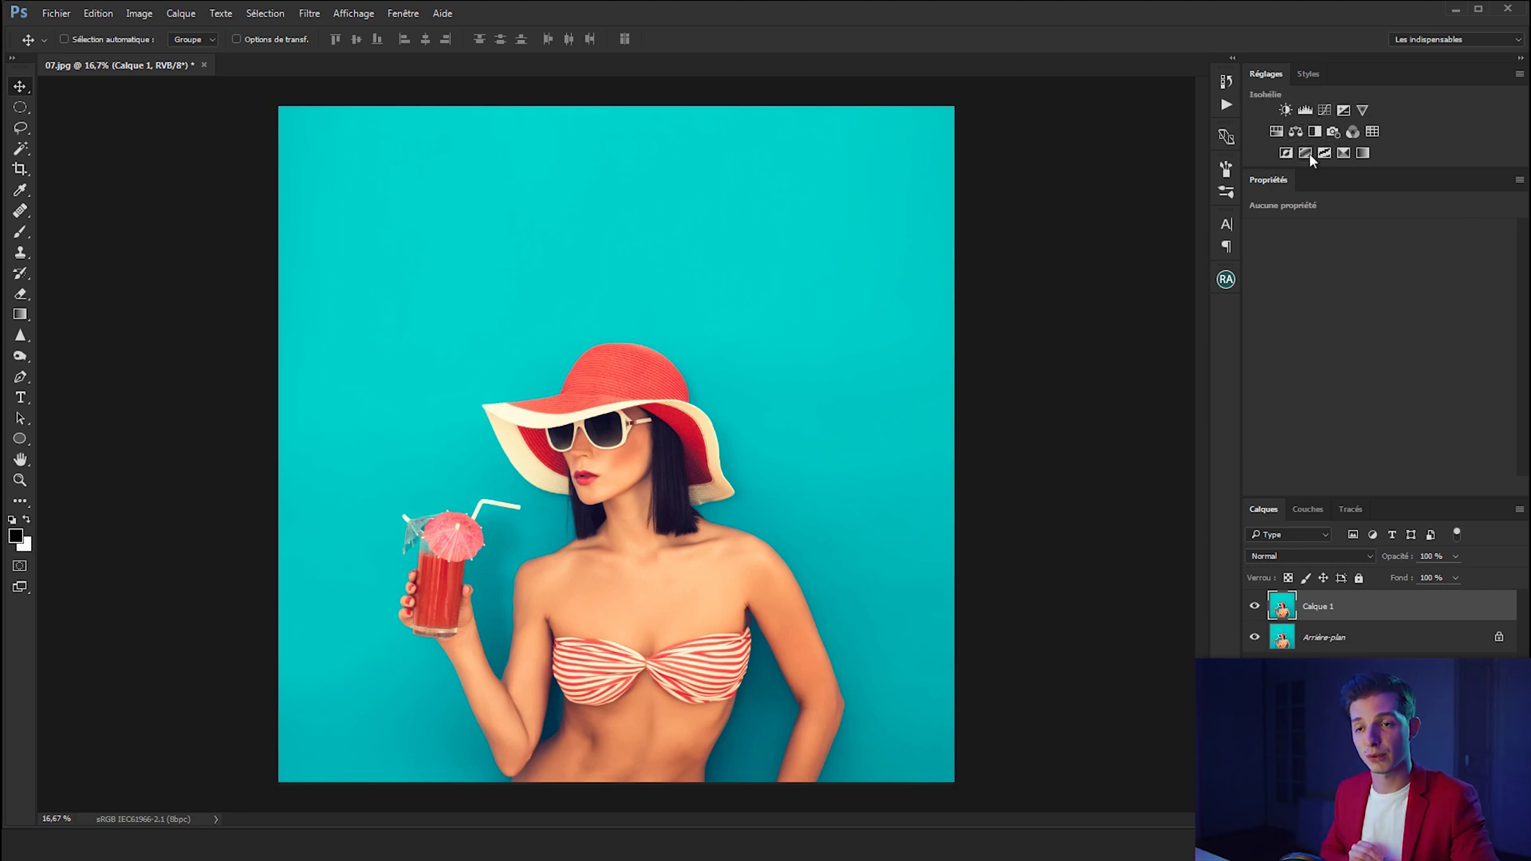
left_click(1286, 111)
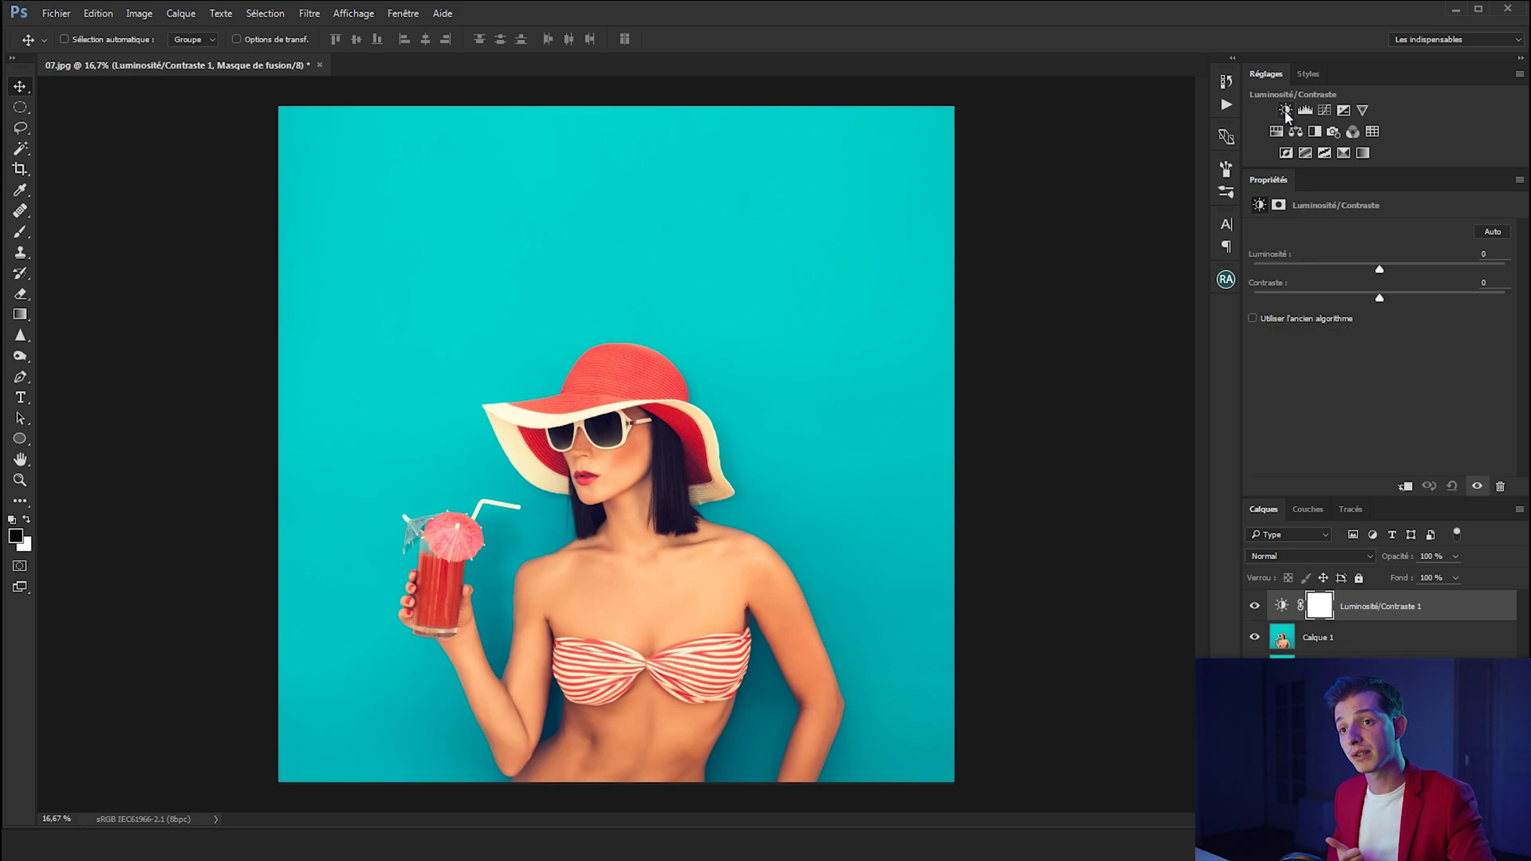
left_click_drag(1379, 298, 1407, 298)
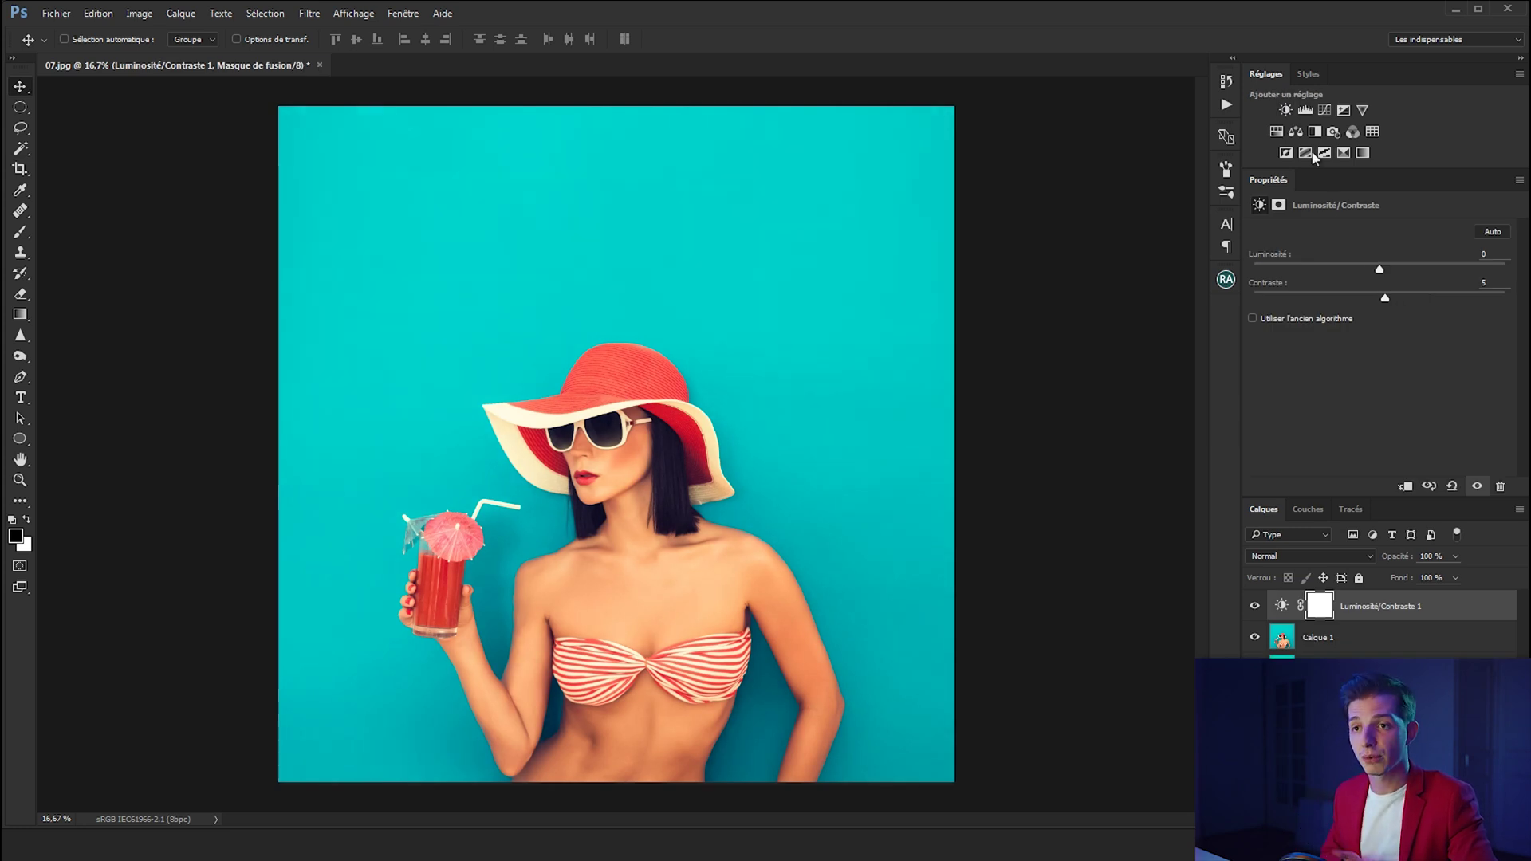
Add a Levels adjustment layer with a slight input change, and a Curves adjustment layer above it.
left_click(1306, 111)
mouse_move(1285, 345)
left_mouse_down()
mouse_move(1299, 340)
mouse_move(1280, 343)
left_mouse_up()
left_click(1327, 108)
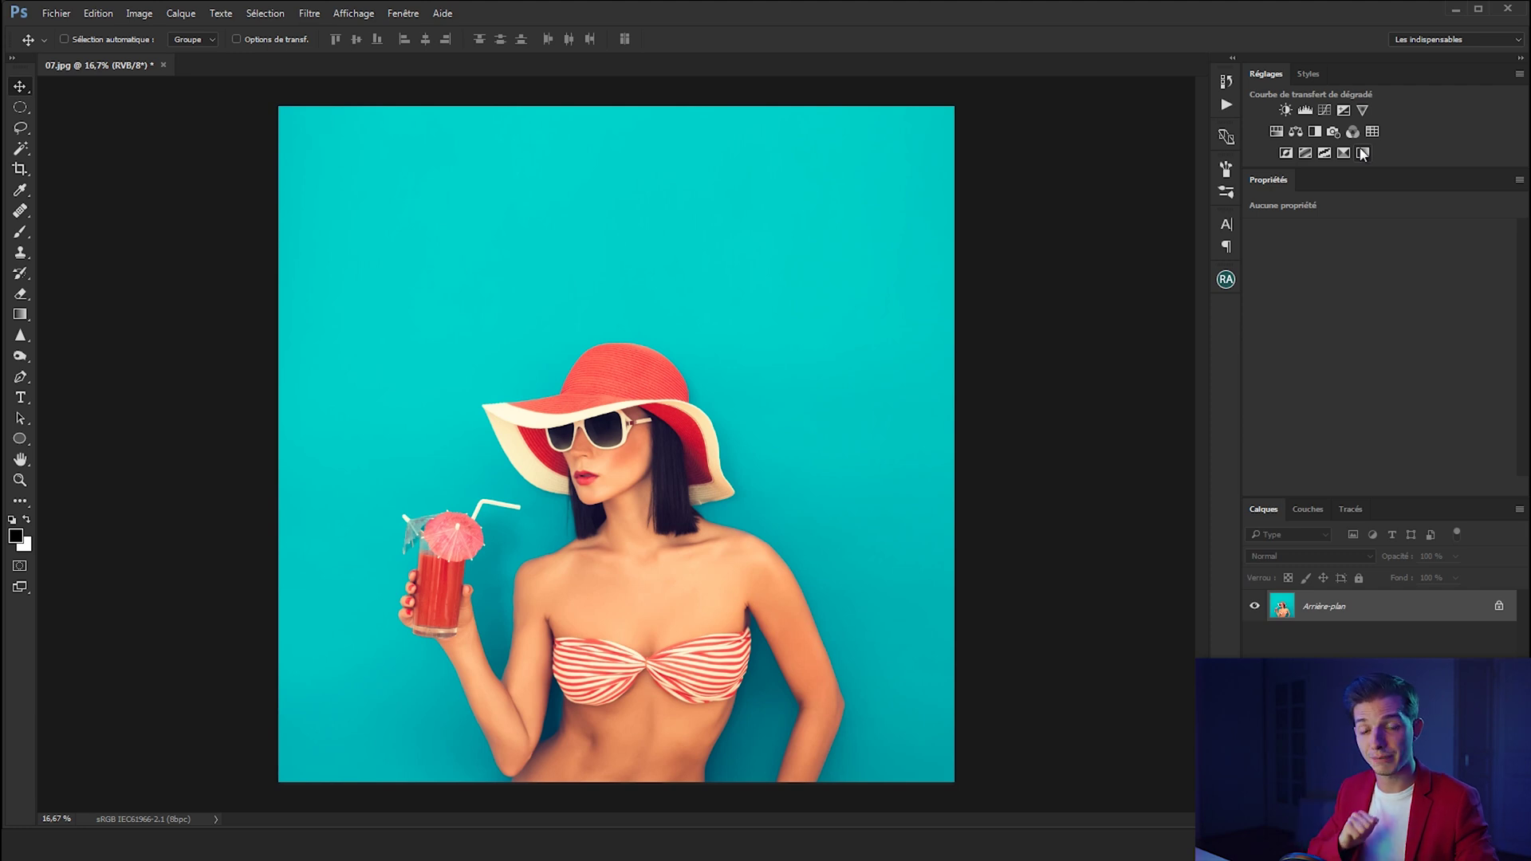
Add a gradient map adjustment layer using the violet-to-orange gradient, with its blend mode set to Lumière tamisée.
left_click(1363, 153)
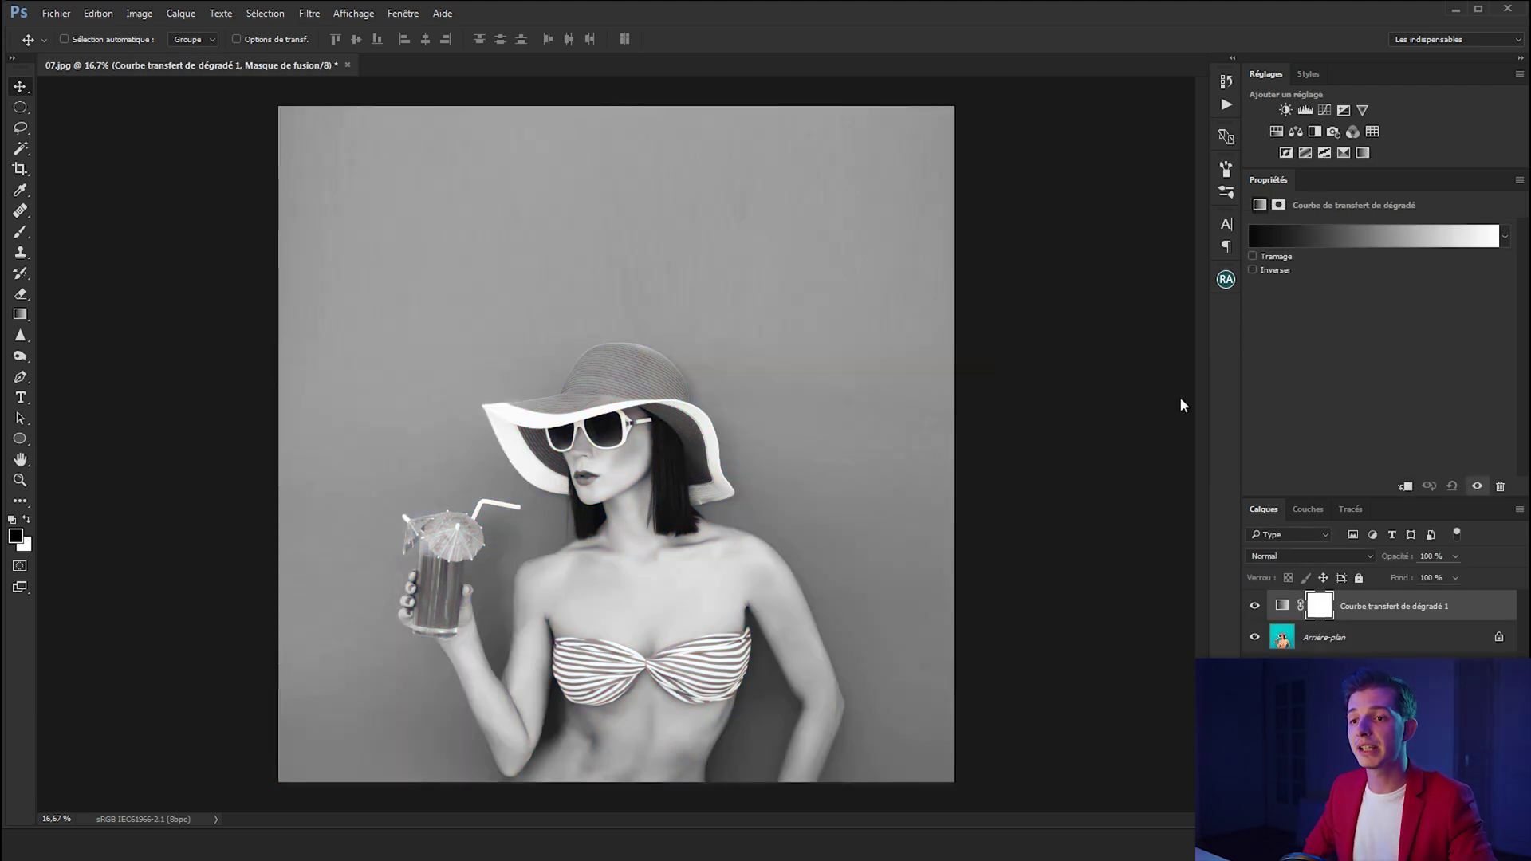
left_click(1302, 225)
left_click(1211, 252)
left_click(1420, 230)
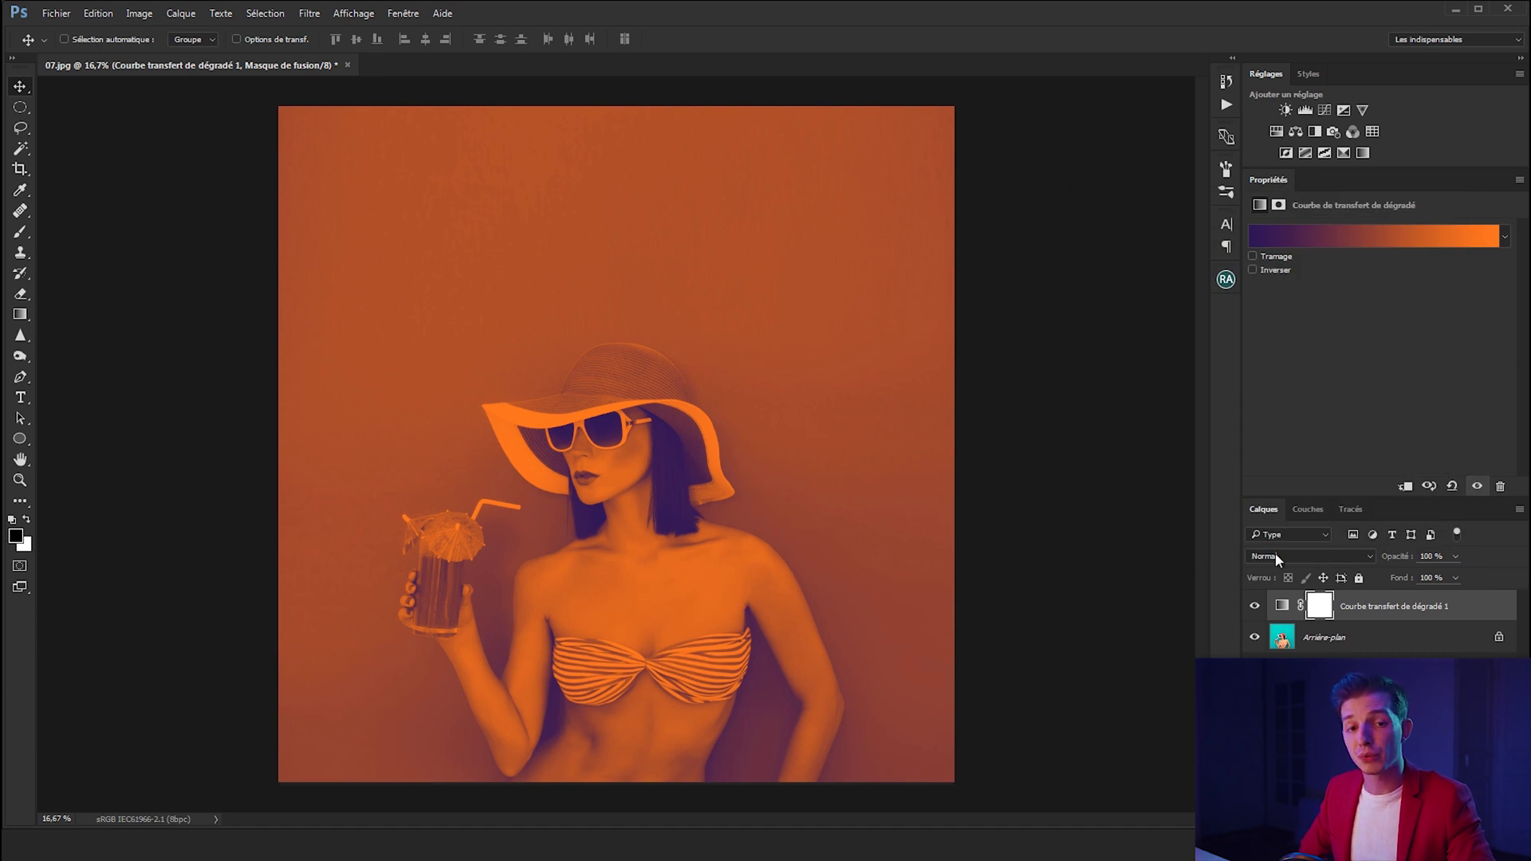
left_click(1276, 557)
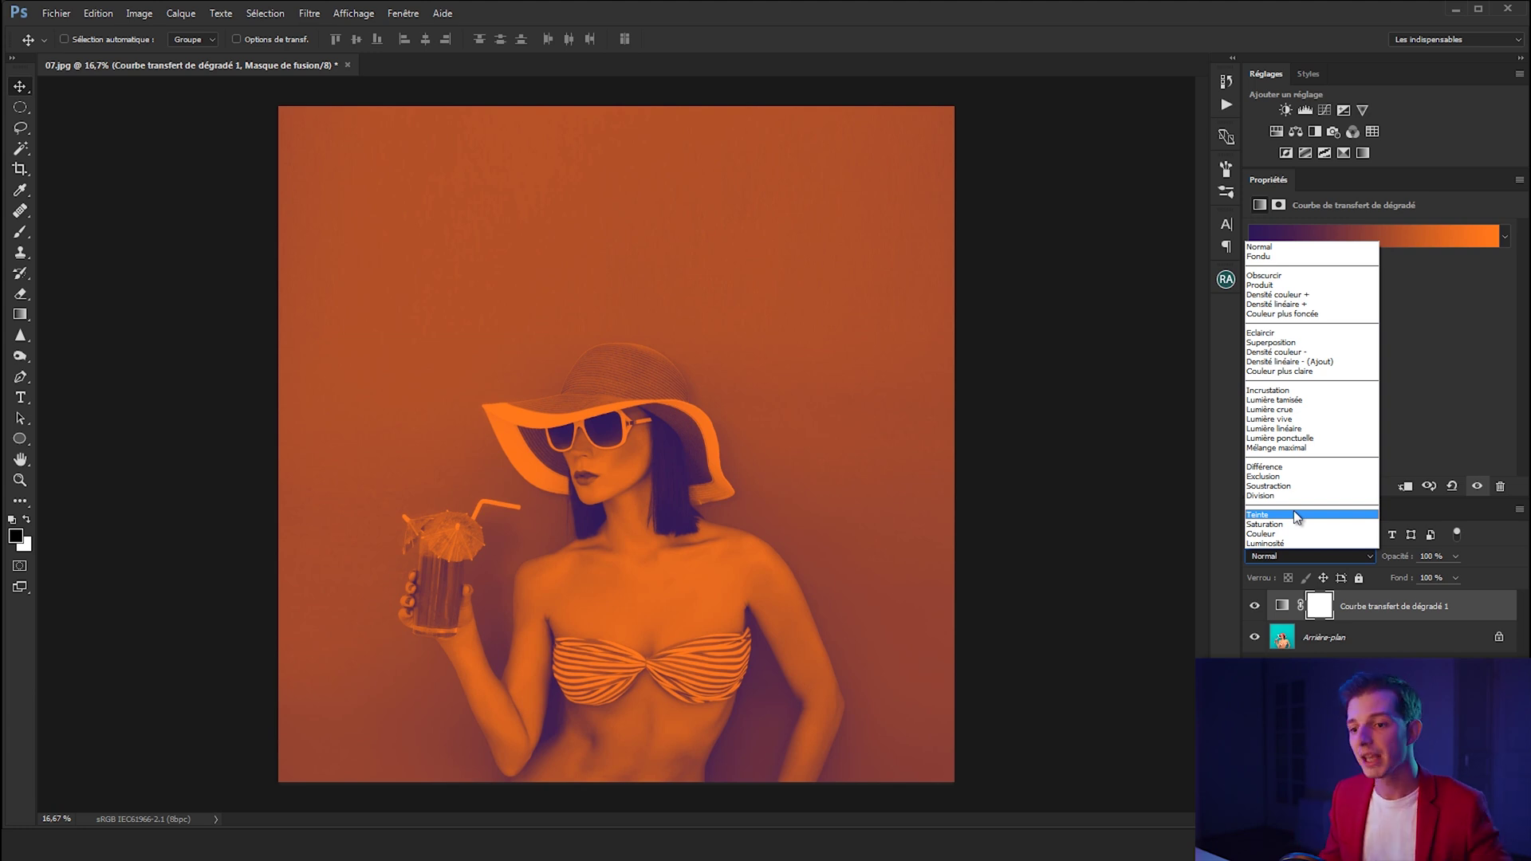
left_click(1274, 400)
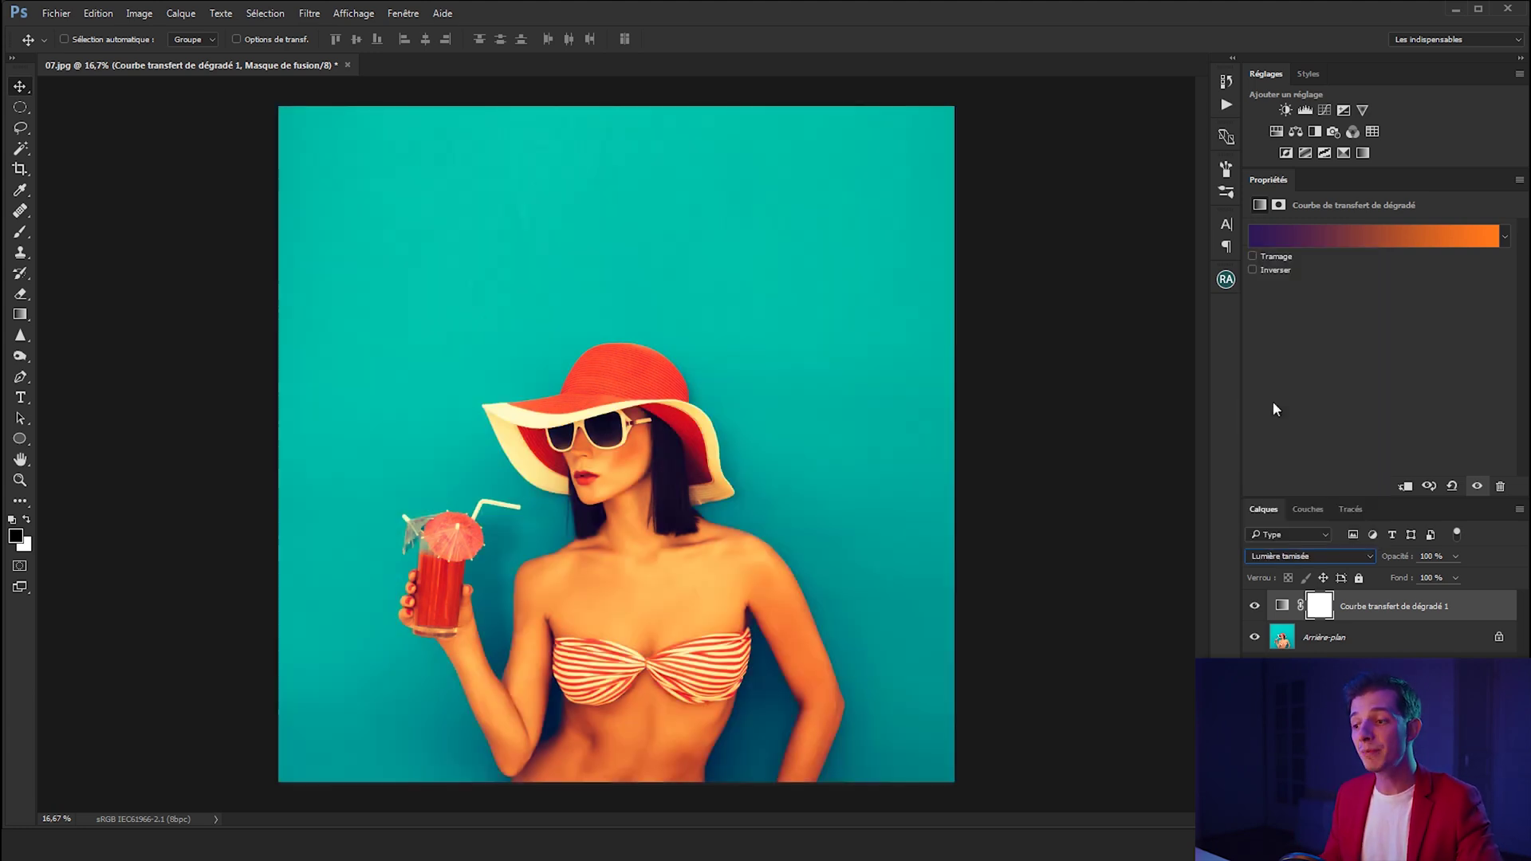
Compare the photo with and without the gradient map layer, and delete that layer.
left_click(1253, 607)
left_click(1254, 608)
left_click(1254, 608)
key("Delete")
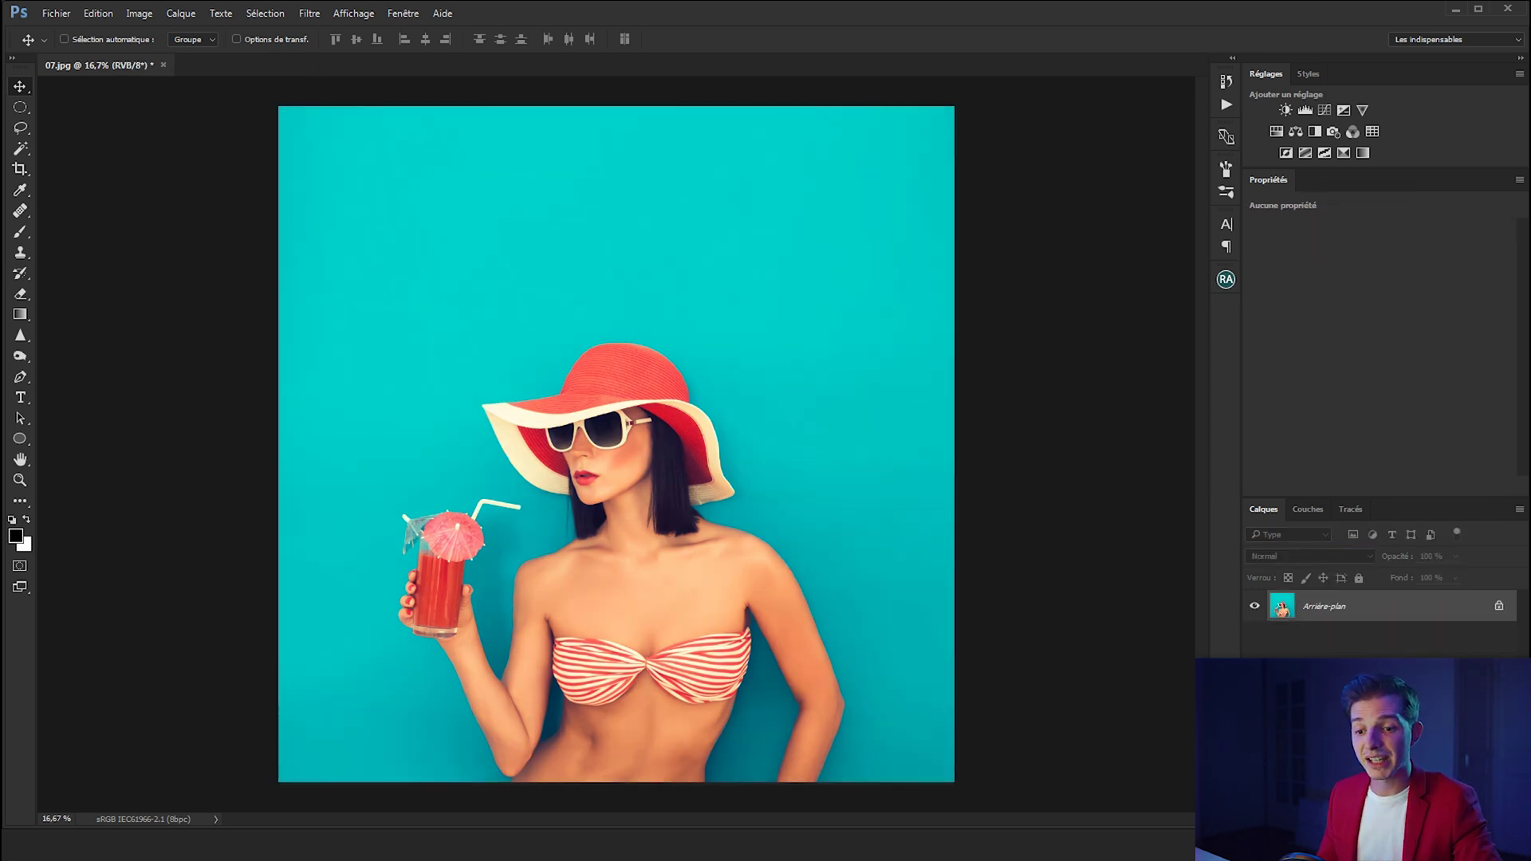
Create a new empty layer and set the foreground colour to the hat's red, f93549, for the Brush.
key("ctrl+shift+alt+n")
key("b")
left_click(15, 536)
left_click(649, 360)
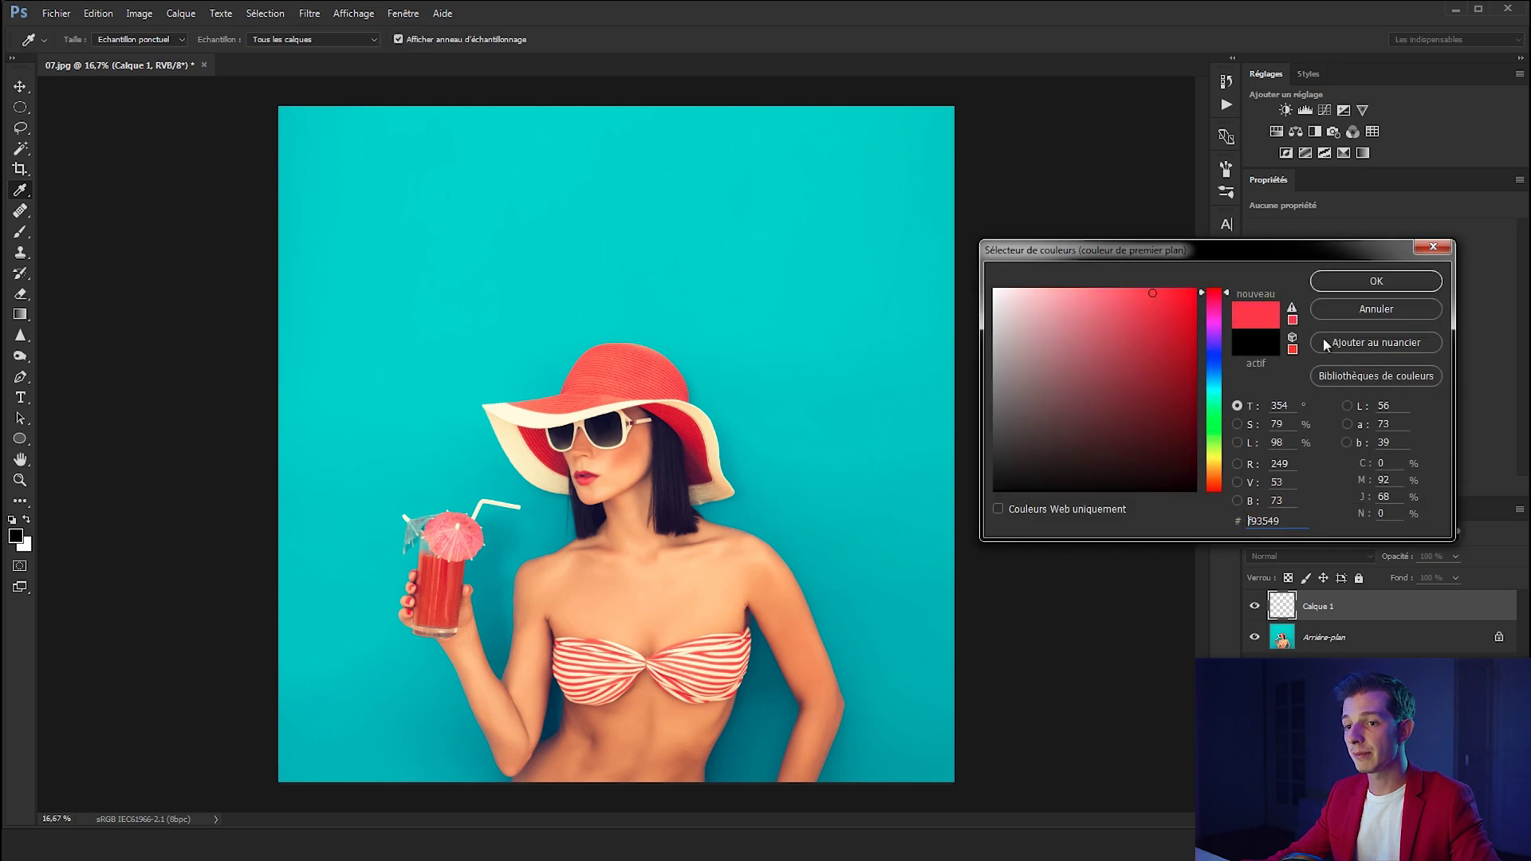
left_click(1348, 287)
Paint a thick diagonal red stroke across the background above the hat, and undo the straight extension of the stroke.
left_click_drag(735, 240, 664, 199)
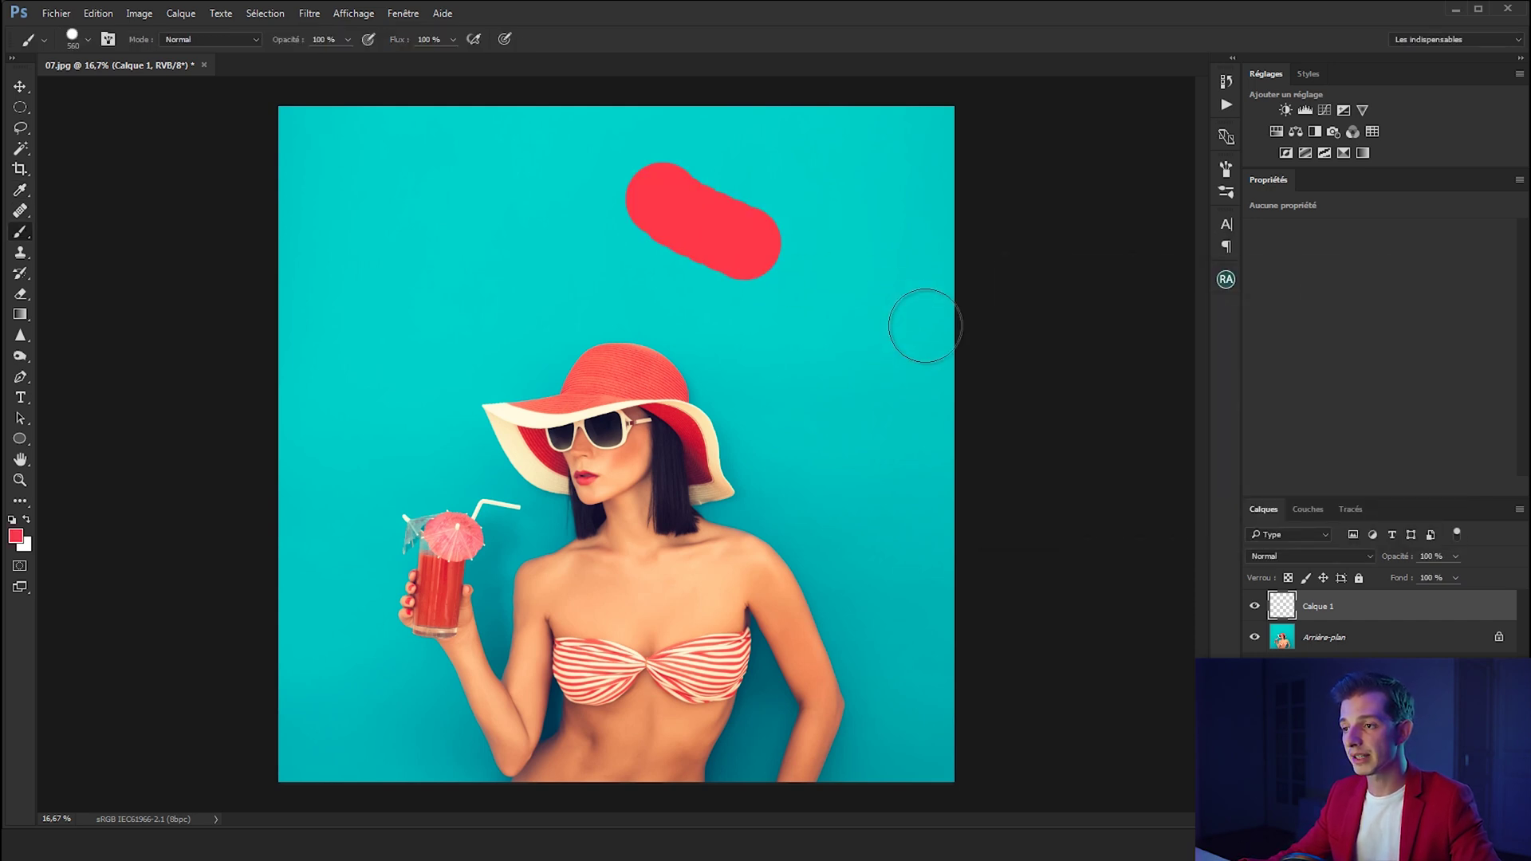
left_click(925, 325, "shift")
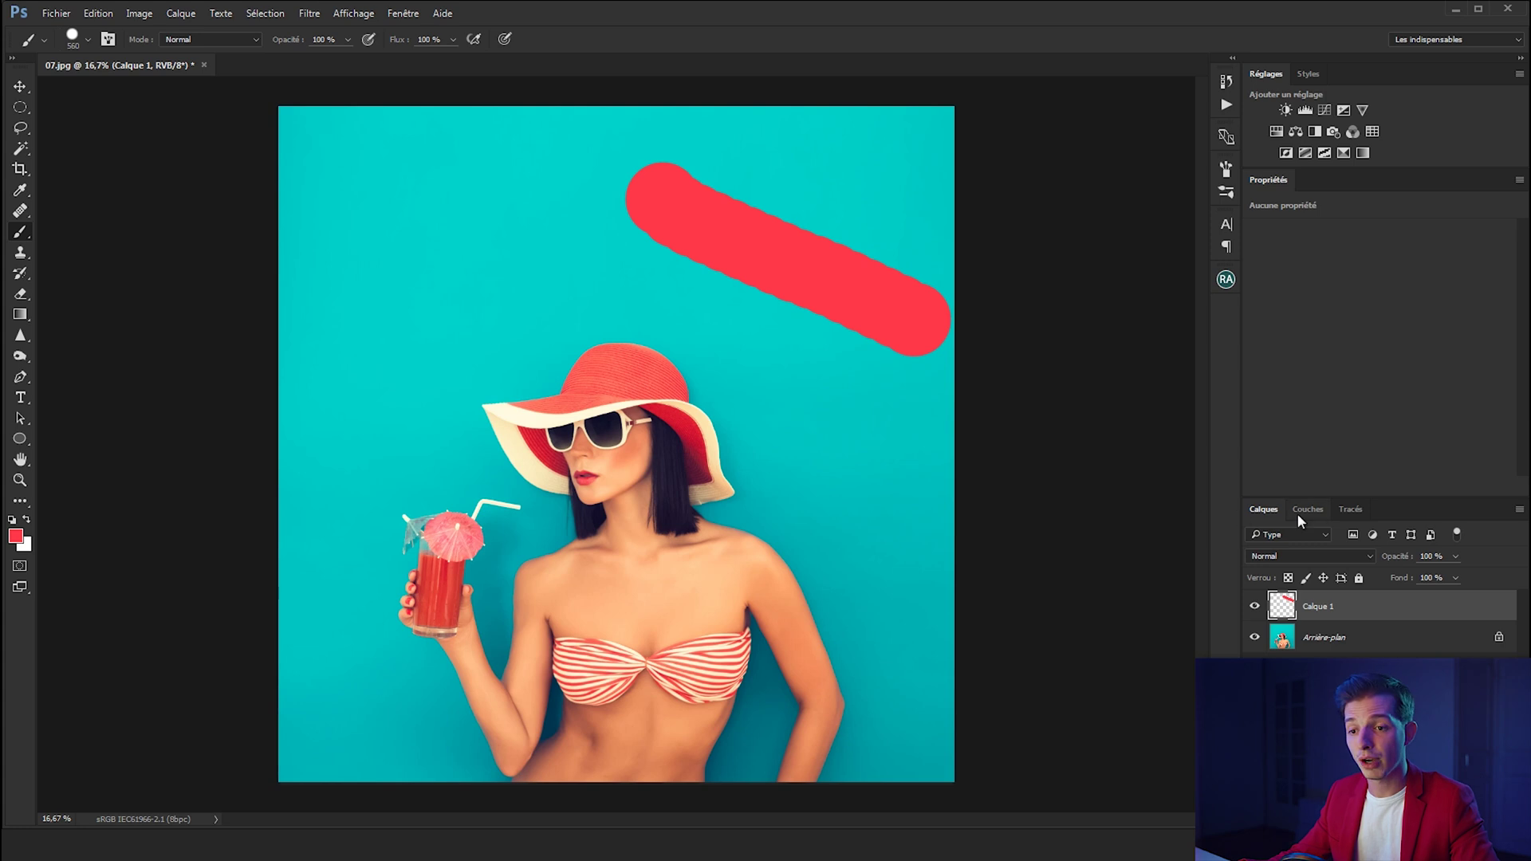
left_click(1299, 554)
key("ctrl+z")
Set Calque 1's blend mode to Teinte, try painting the hat with turquoise sampled from the background, and undo the strokes.
left_click(1295, 551)
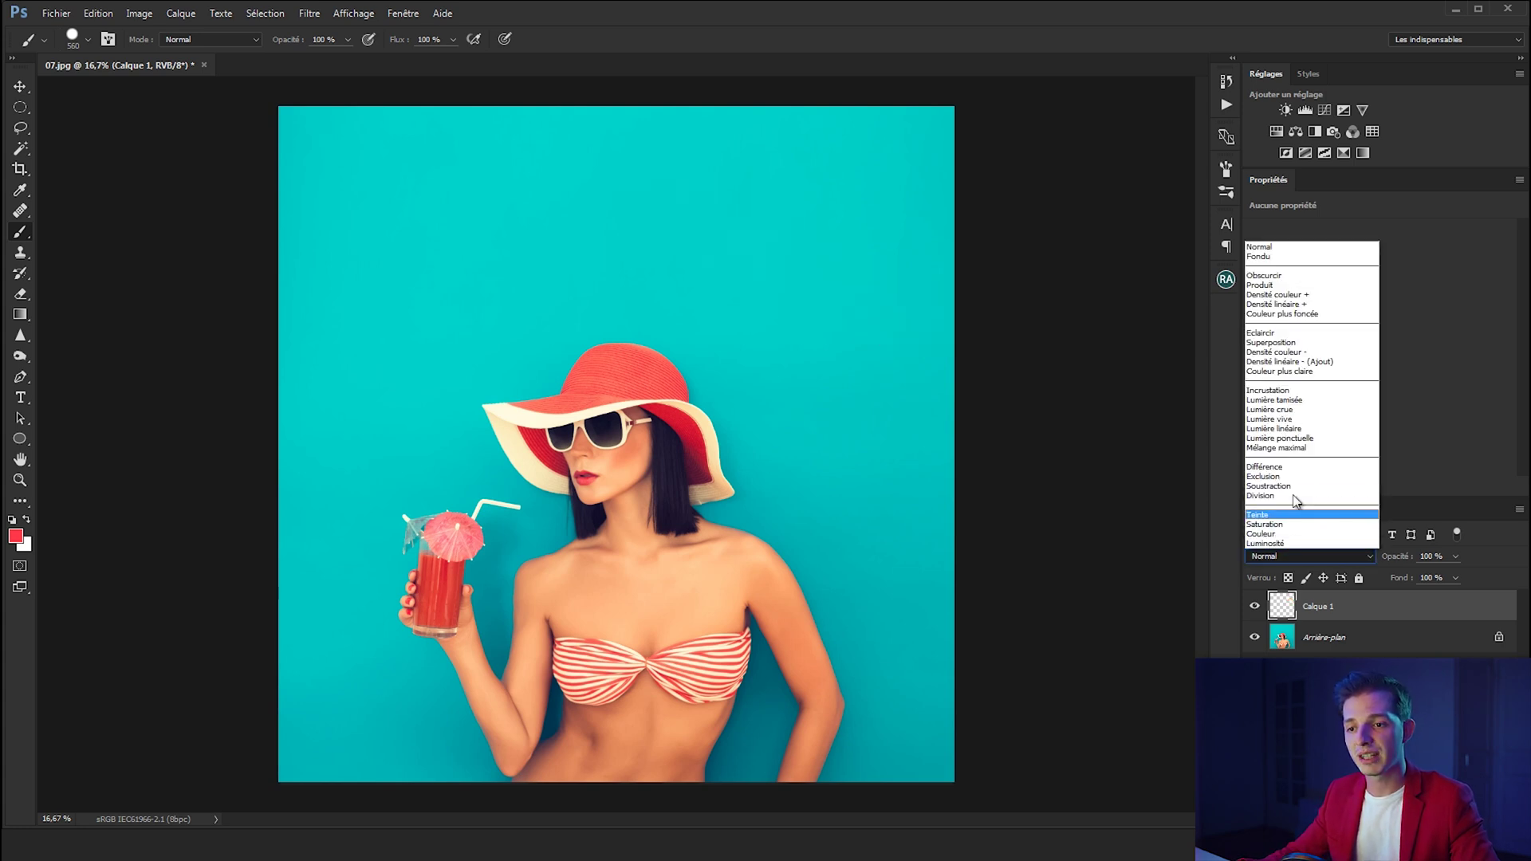
left_click(1276, 514)
mouse_move(581, 382)
left_mouse_down()
mouse_move(566, 382)
mouse_move(658, 391)
mouse_move(631, 371)
mouse_move(671, 387)
mouse_move(596, 355)
left_mouse_up()
left_click(457, 408, "alt")
key("ctrl+alt+z")
key("ctrl+alt+z")
key("ctrl+alt+z")
Try a turquoise stroke over the hat with Calque 1 in Normal mode, and delete the layer.
left_click(1313, 553)
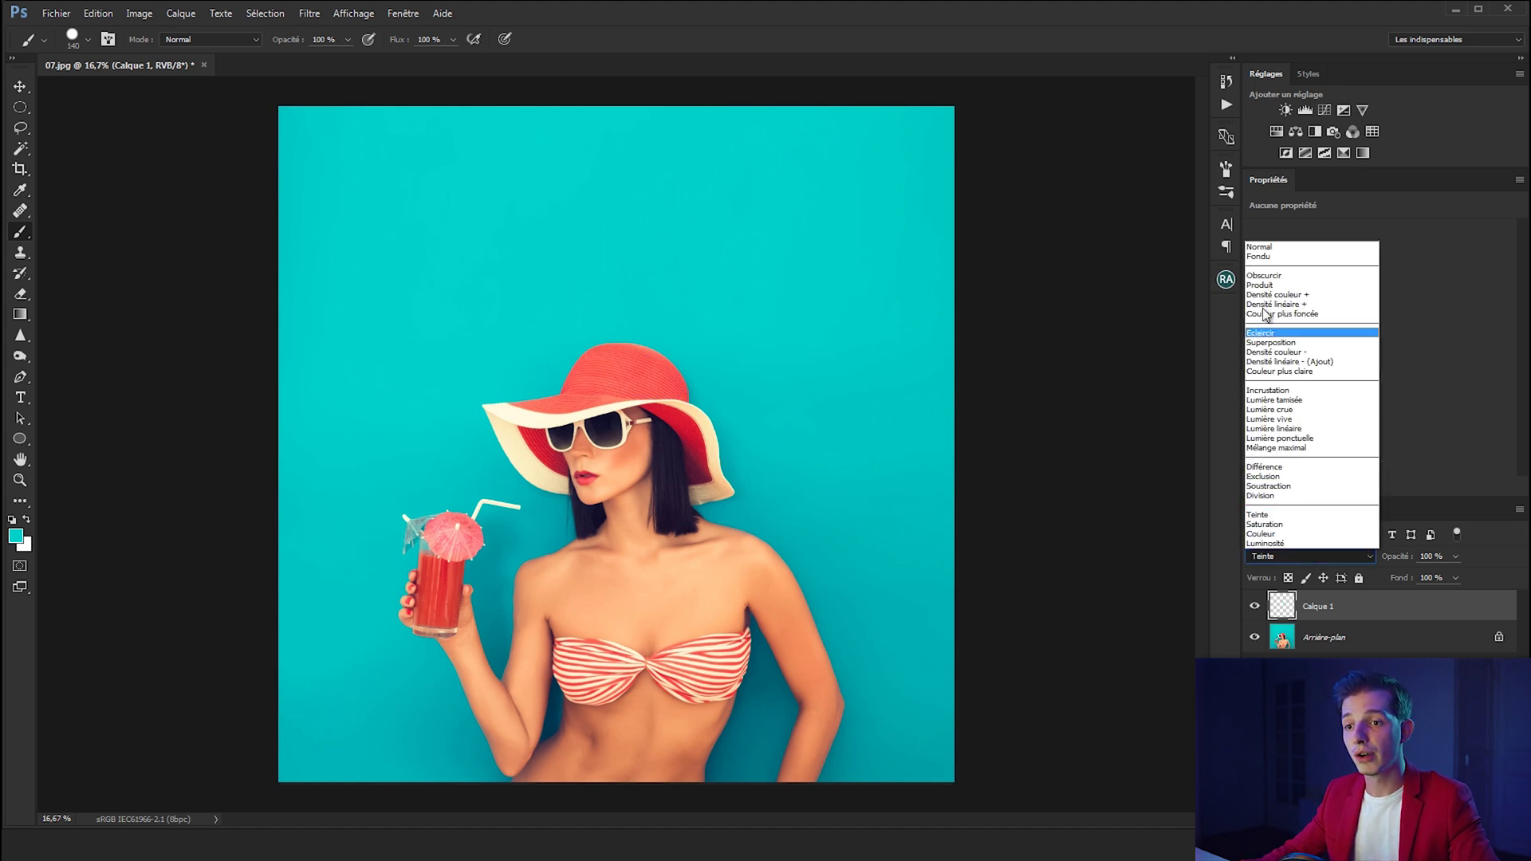
left_click(1269, 246)
left_click_drag(582, 374, 636, 376)
key("ctrl+z")
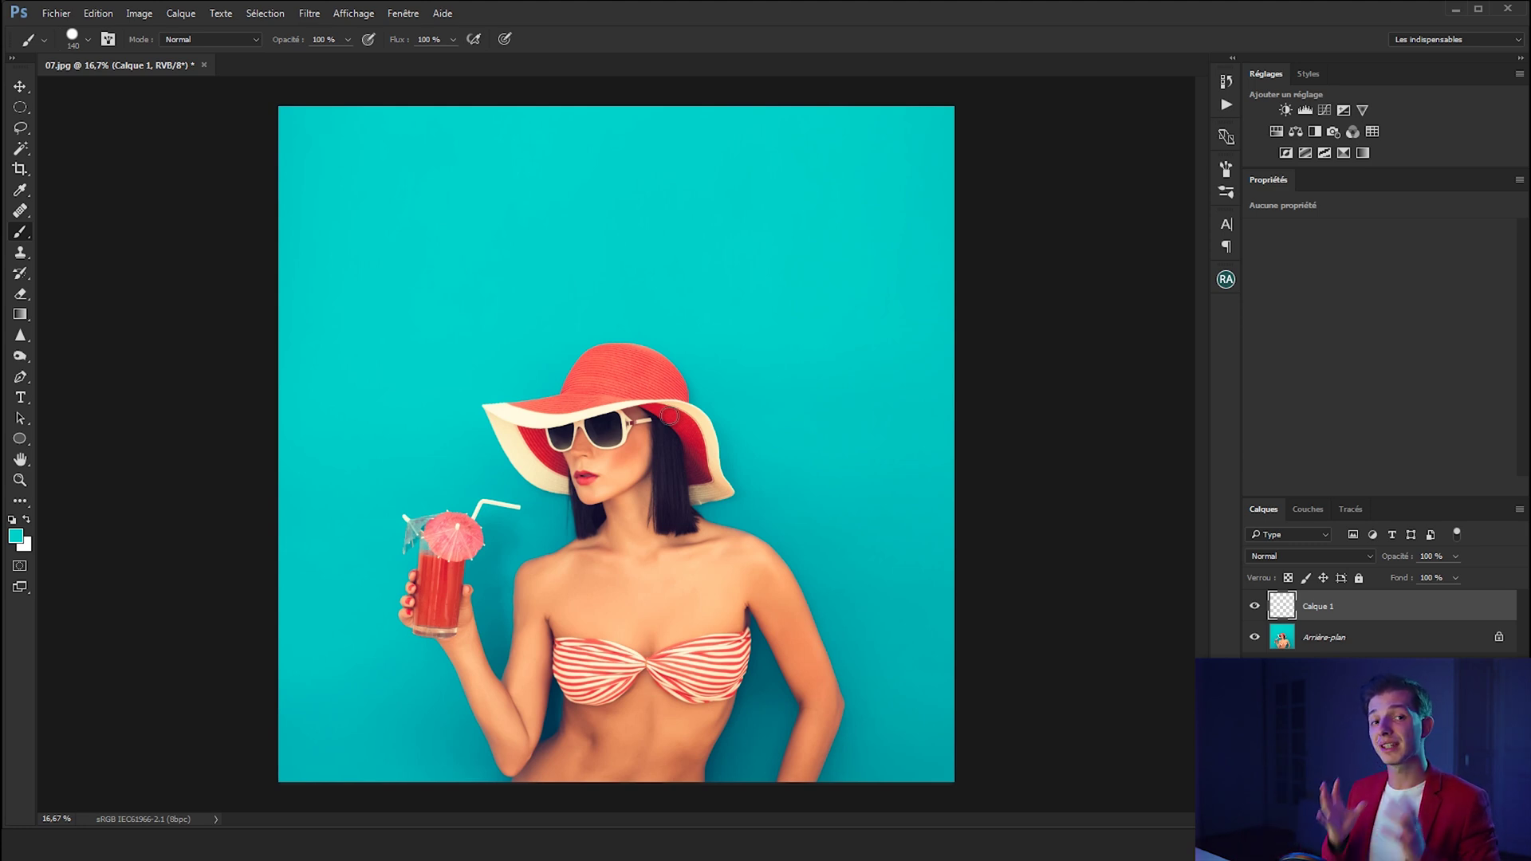
key("v")
key("Delete")
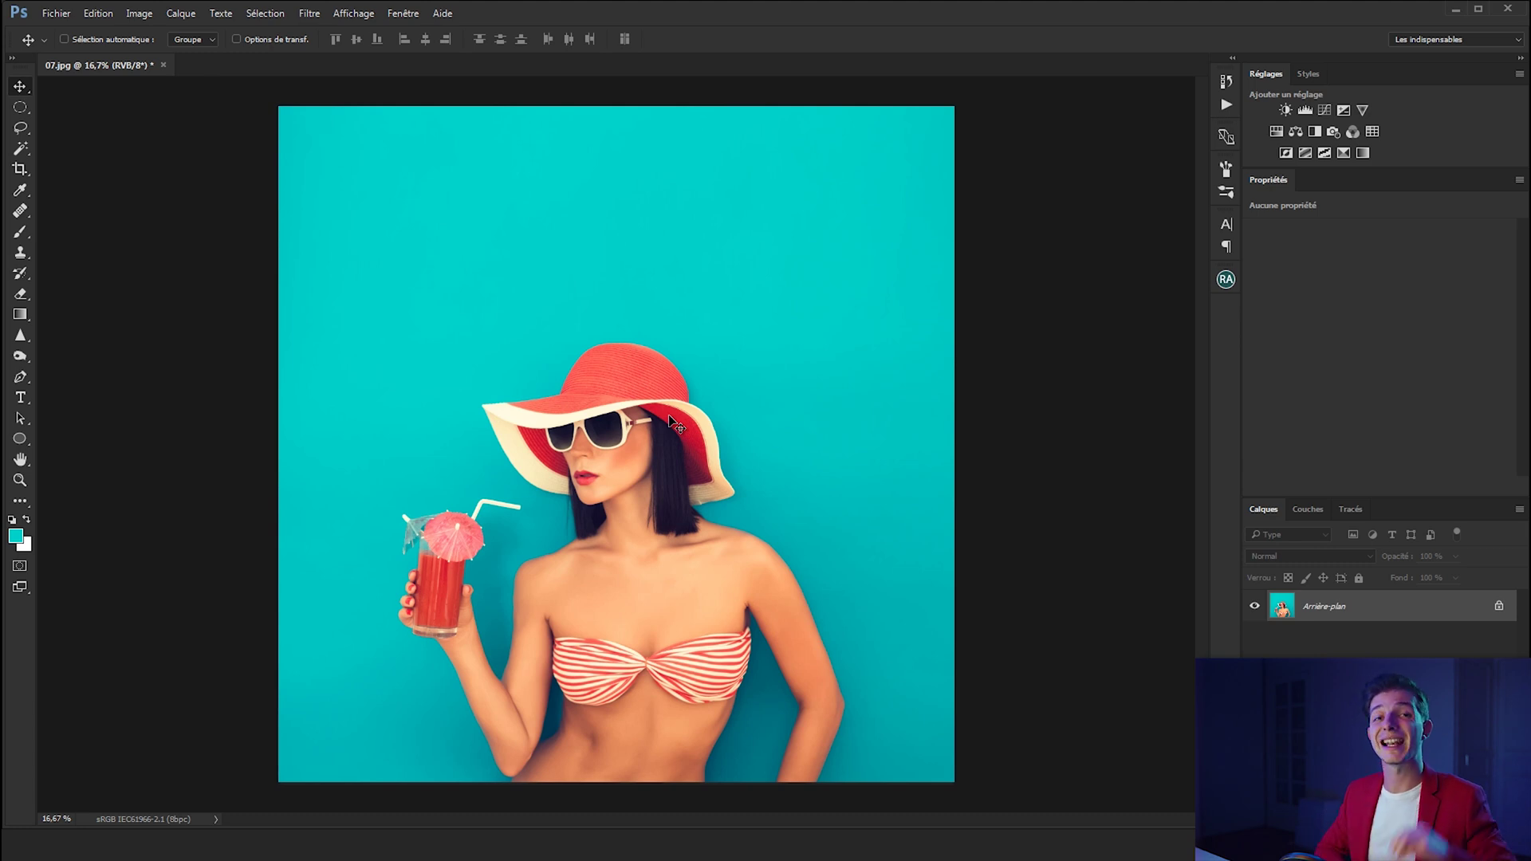
Add a Luminosité/Contraste adjustment layer with Luminosité set to 90, and invert its mask to black.
left_click(1285, 110)
left_click_drag(1377, 266, 1456, 271)
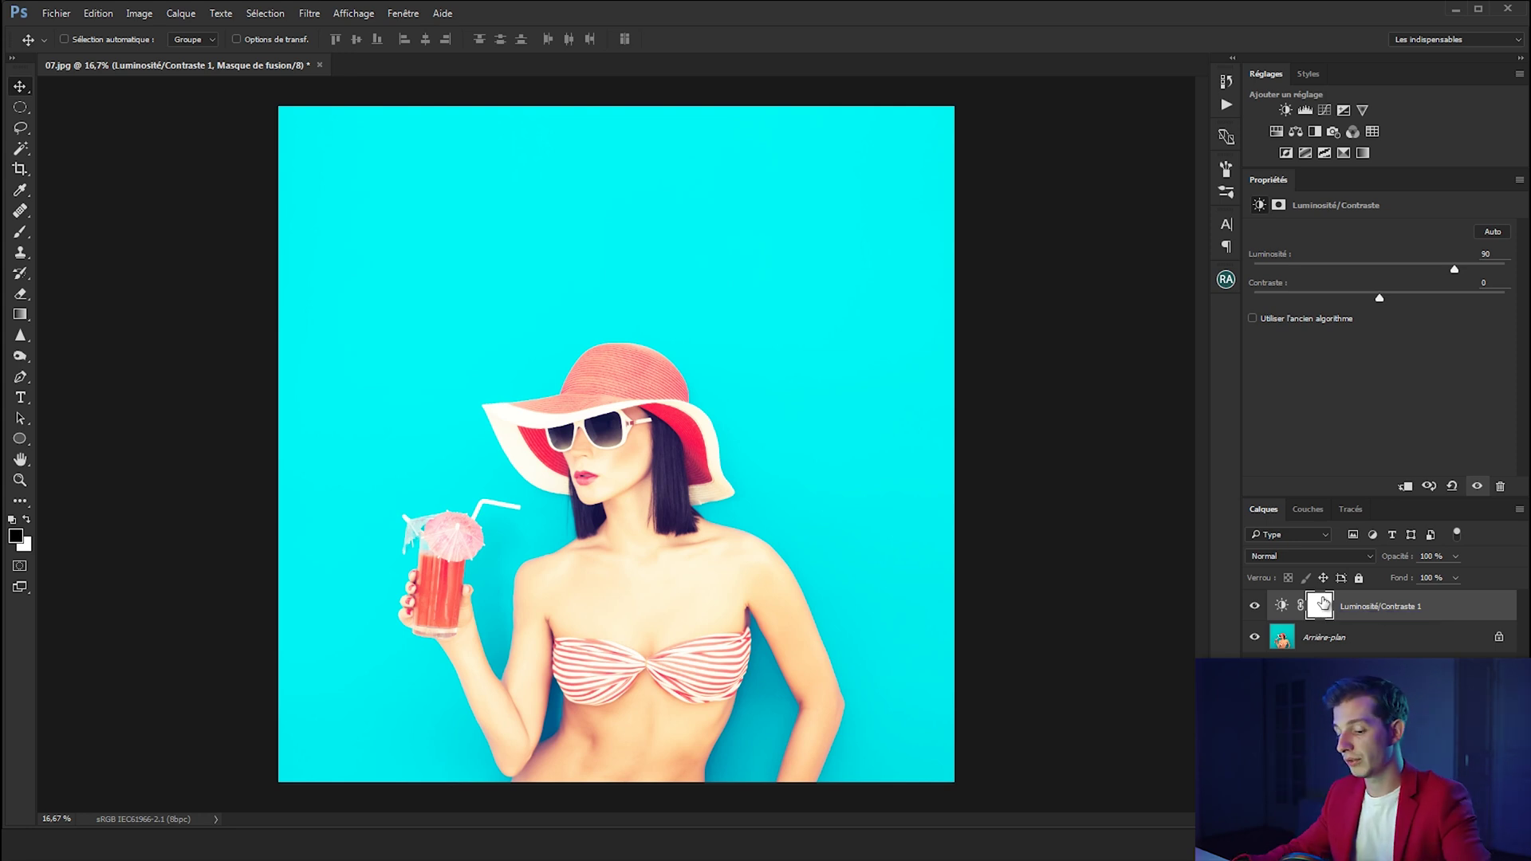
key("ctrl+i")
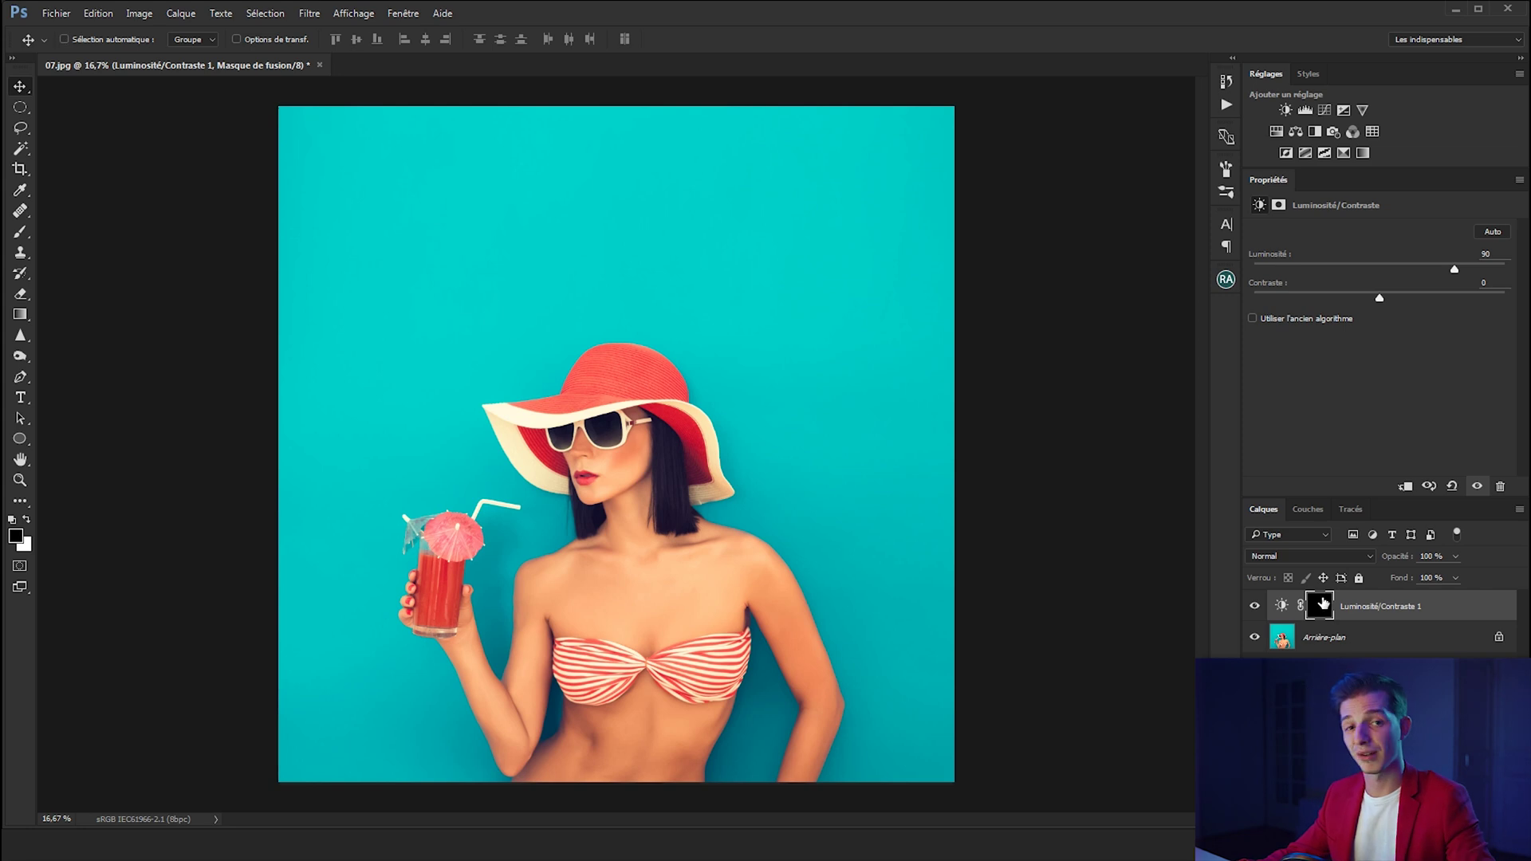
Paint on the adjustment layer's mask over the woman's face and hair and across the bikini top.
left_click(1324, 603)
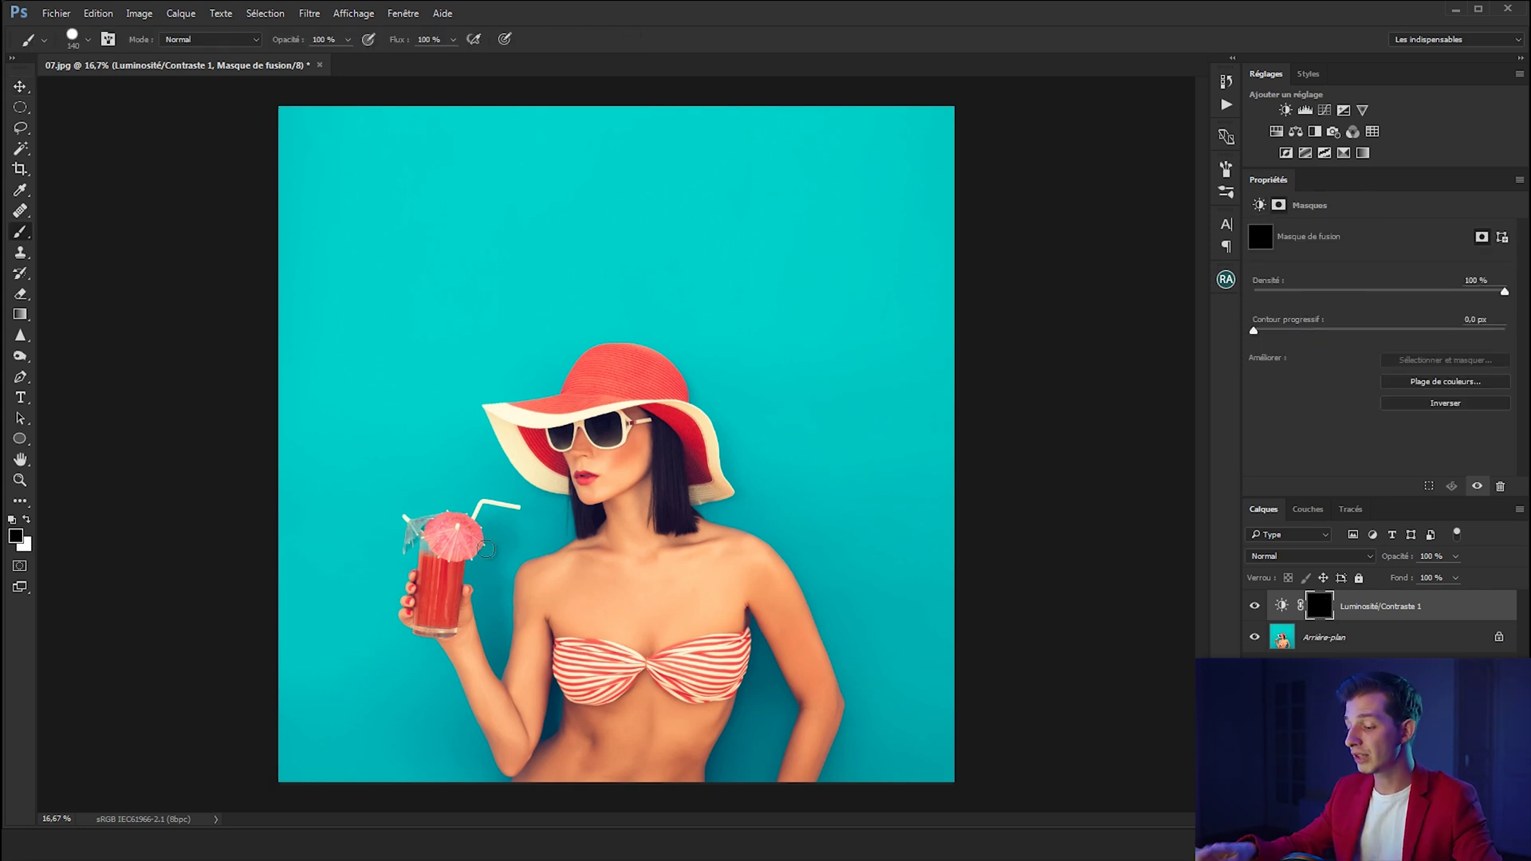
key("w")
key("b")
left_click_drag(609, 435, 702, 419)
mouse_move(638, 631)
left_mouse_down()
mouse_move(595, 638)
mouse_move(559, 717)
mouse_move(462, 622)
mouse_move(575, 398)
mouse_move(569, 441)
mouse_move(674, 564)
mouse_move(766, 614)
left_mouse_up()
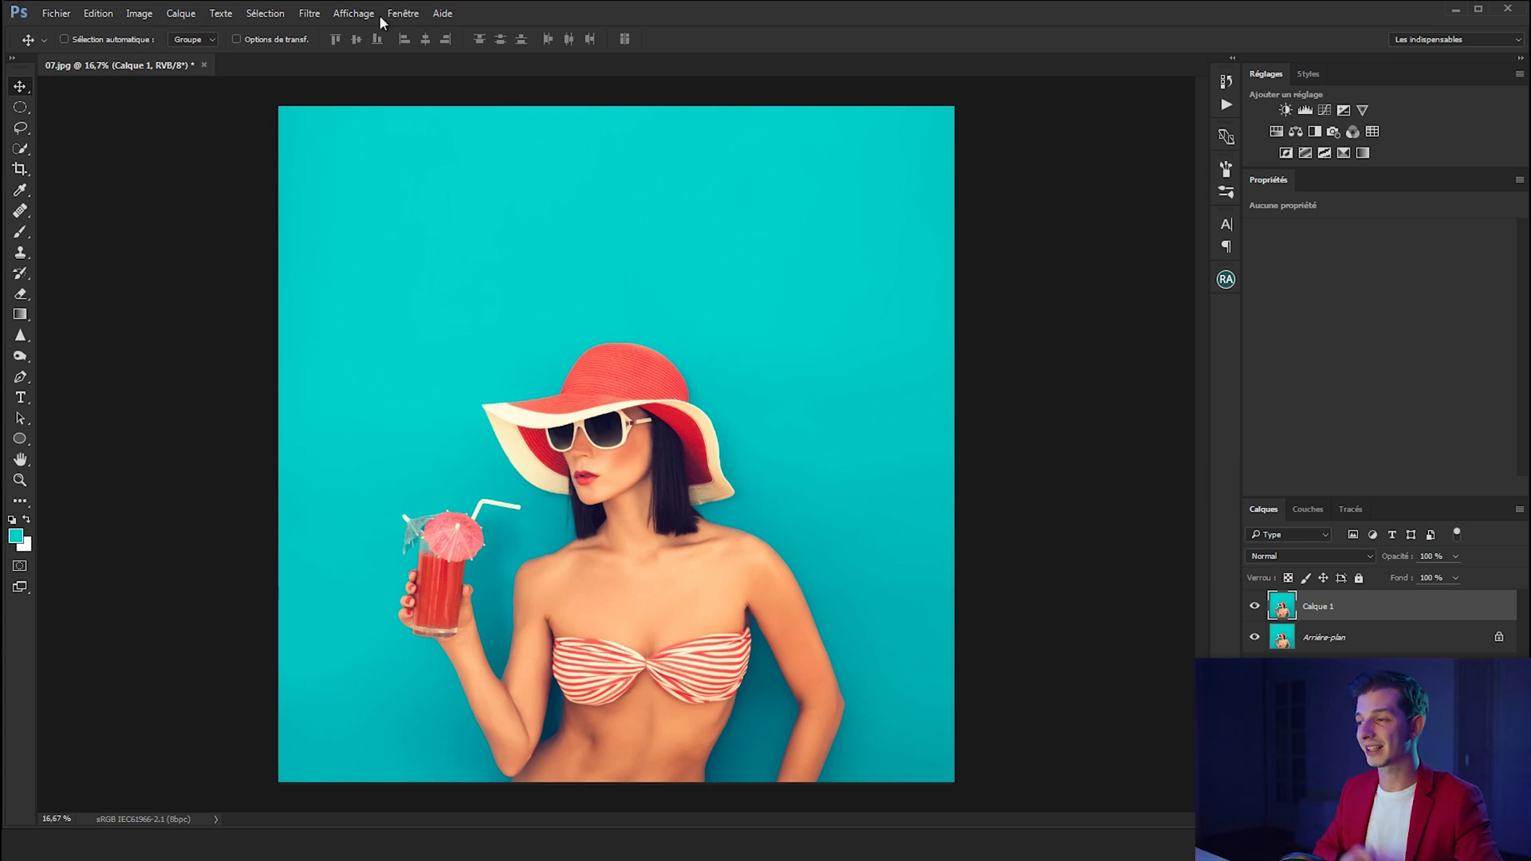
left_click(308, 15)
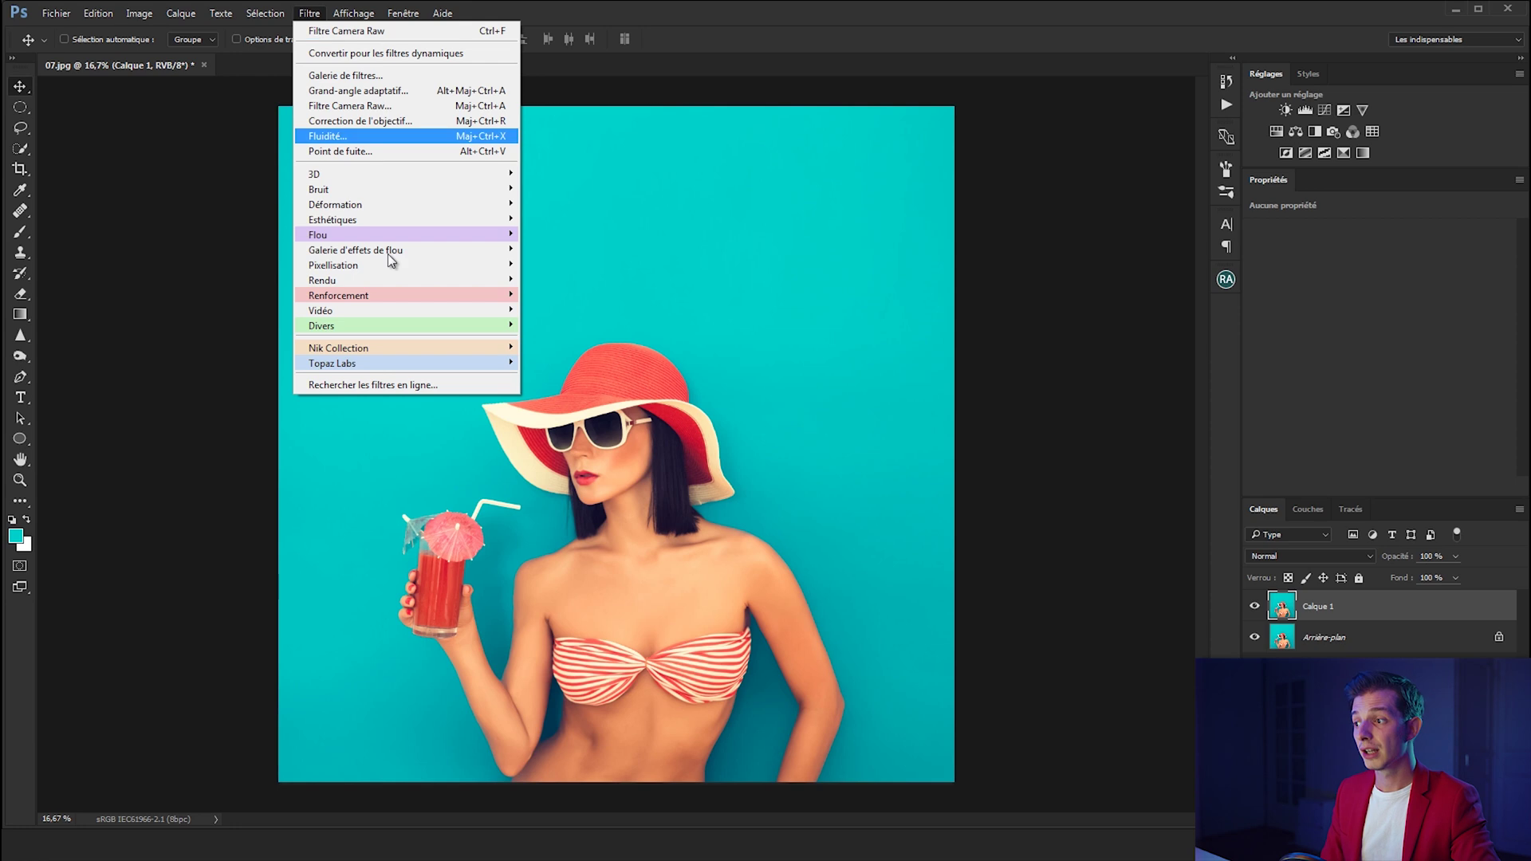
mouse_move(410, 295)
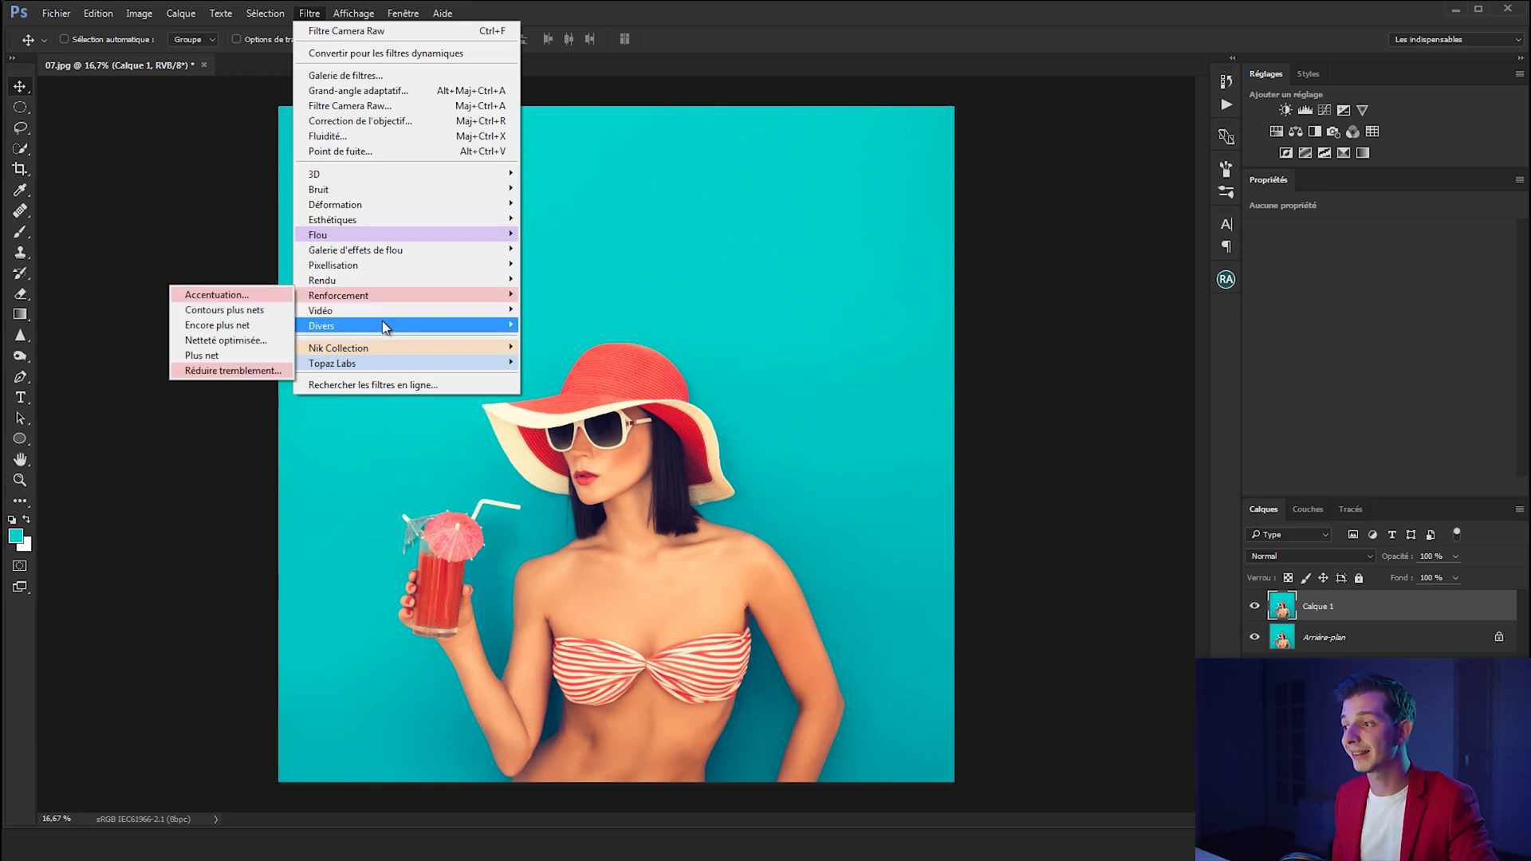
mouse_move(334, 222)
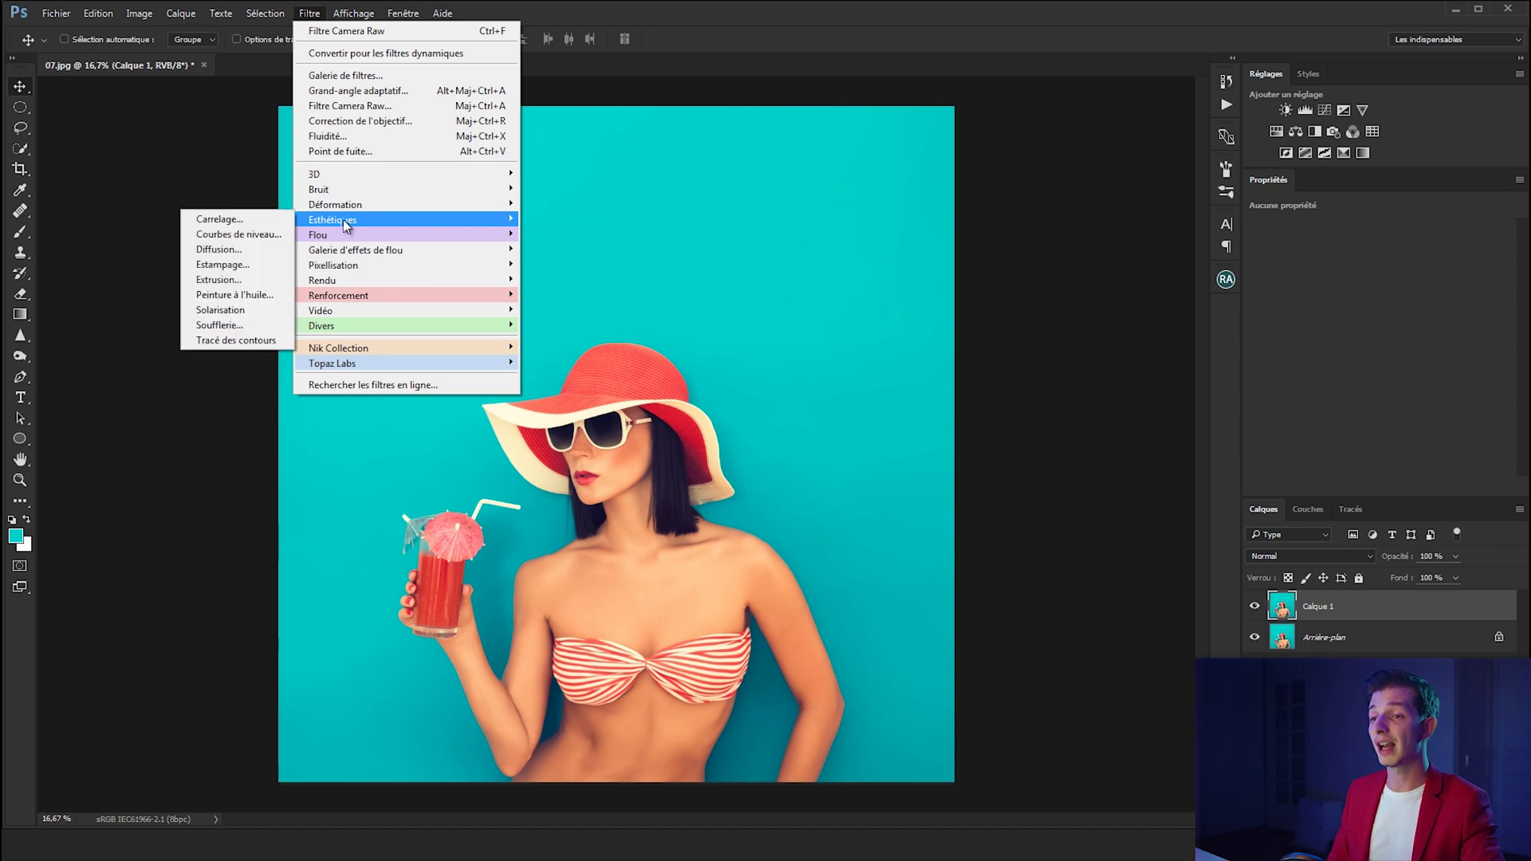